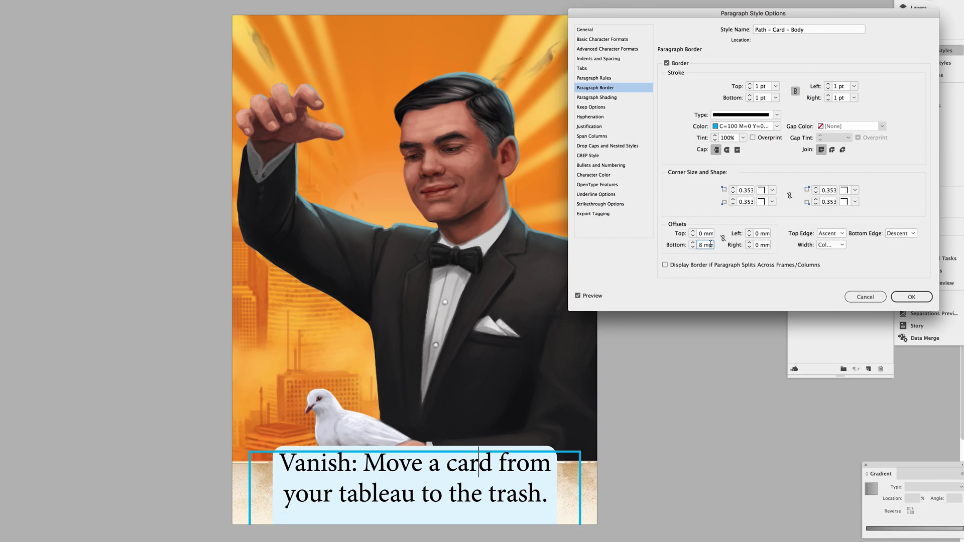
- Set the paragraph border's width to Text, its bottom offset to 8 mm, and its top, left and right offsets to 1 mm
left_click_drag(824, 19, 746, 49)
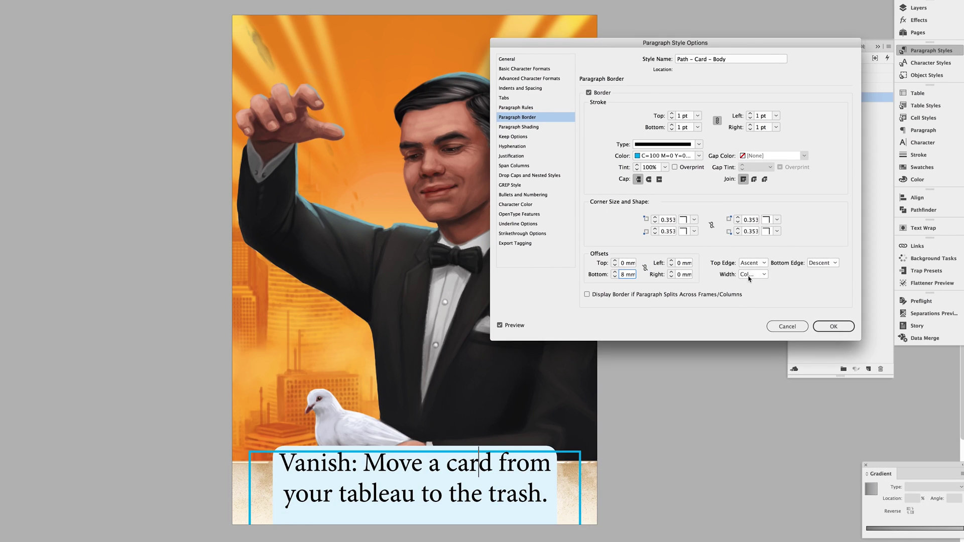
left_click(748, 276)
left_click(749, 285)
left_click(628, 263)
key("Up")
left_click(684, 263)
key("Up")
left_click(684, 275)
- Make both top corners of the paragraph border Rounded with a larger corner size and apply the style changes
key("Up")
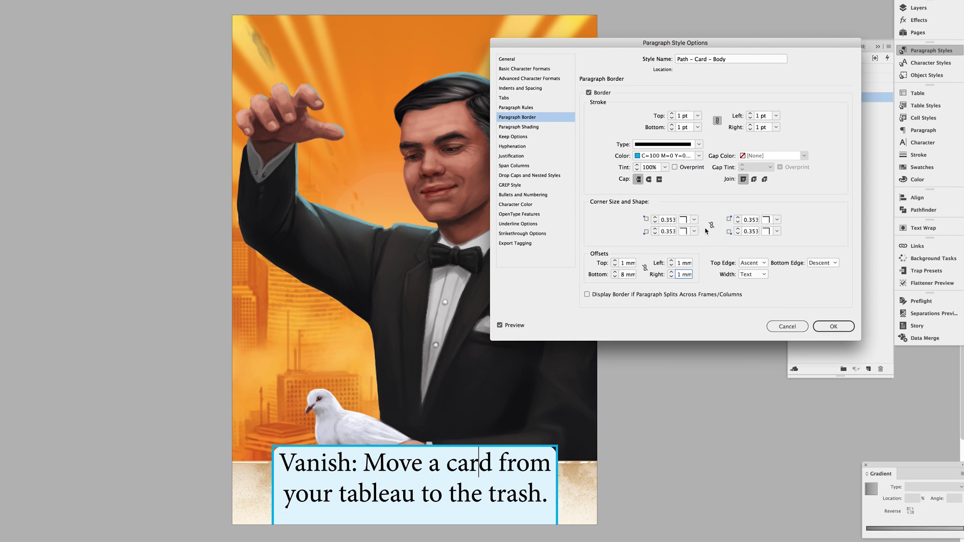
left_click(694, 220)
left_click(702, 279)
left_click(777, 220)
left_click(784, 279)
left_click(670, 219)
key("Up")
key("Up")
left_click(752, 221)
key("Up")
key("Return")
- Inspect the card text frame outside preview mode, checking its columns, inset spacing and vertical justification options
key("super+equal")
key("super+equal")
key("Escape")
key("w")
key("ctrl+b")
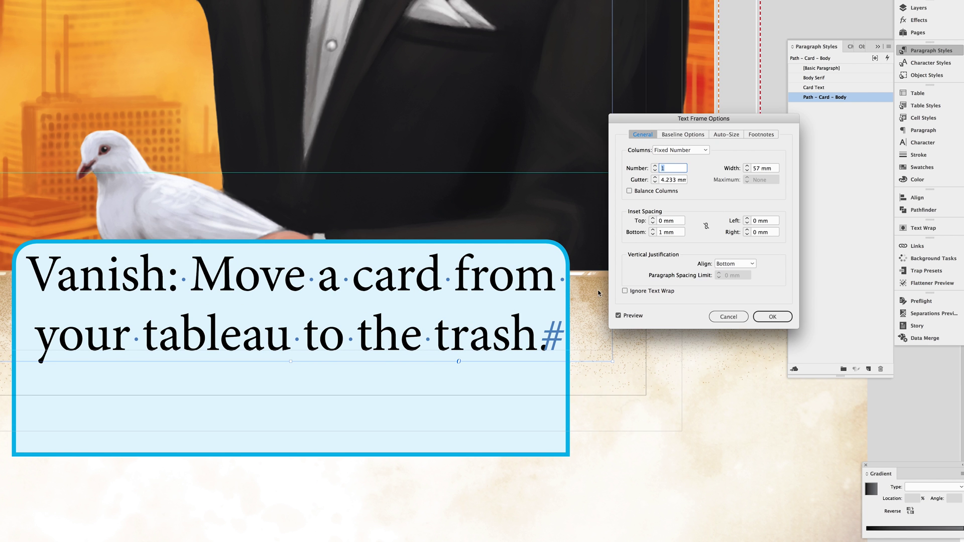
key("Escape")
- Preview data merge records 30 and 40 with the whole card in preview mode to check the text box
left_click(925, 338)
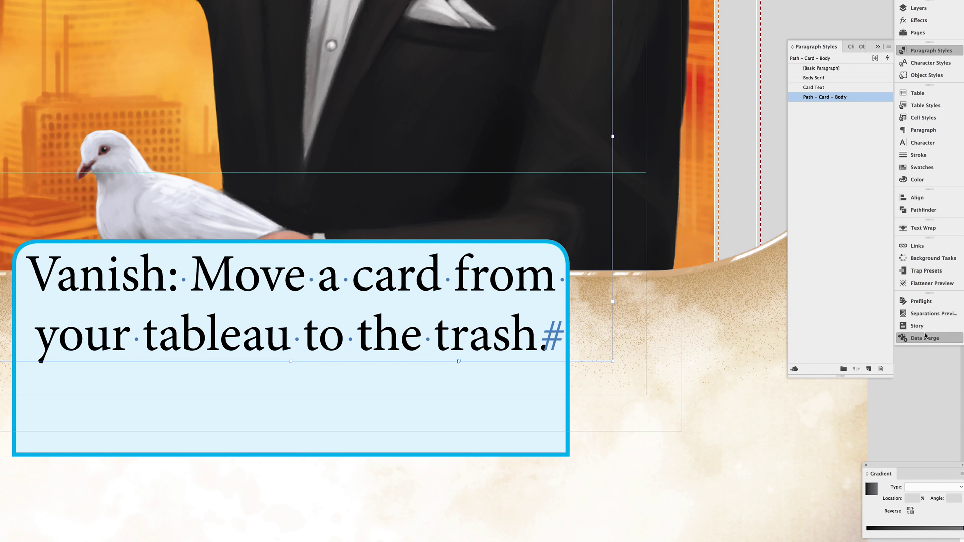
left_click_drag(863, 494, 847, 494)
type("30")
key("Return")
key("w")
key("super+0")
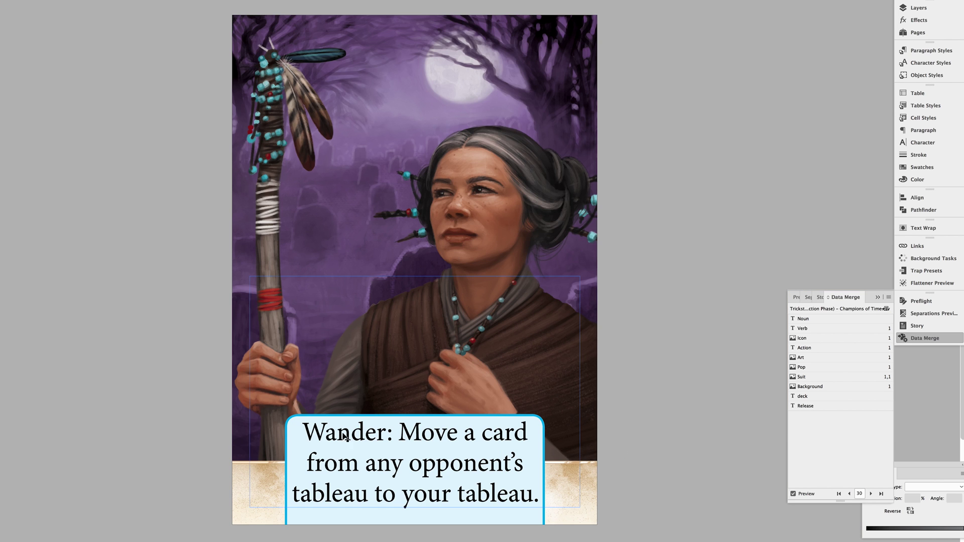
type("40")
key("Return")
key("Return")
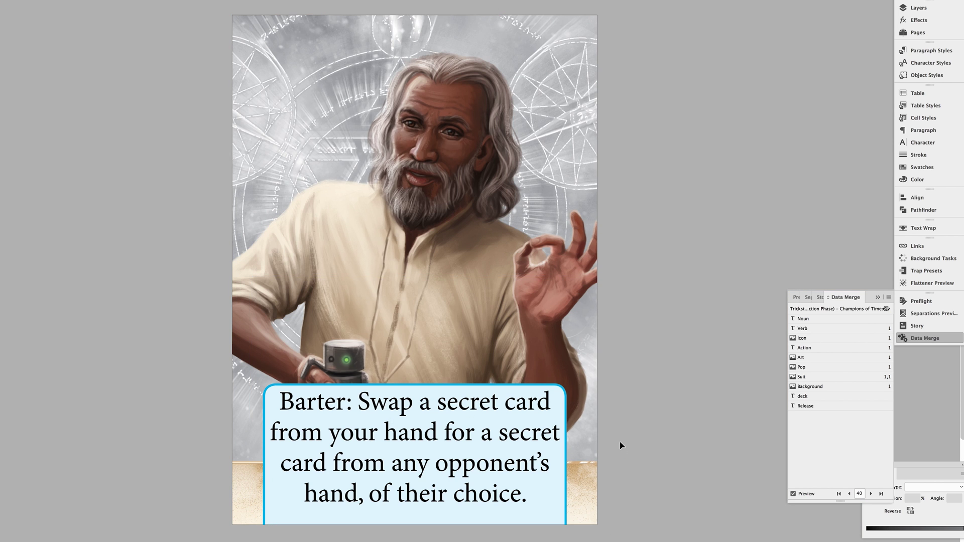
- Preview data merge records 50 and 60 with frame edges shown to check how the text box adapts
key("w")
scroll(481, 517, "down", 1)
double_click(860, 494)
type("50")
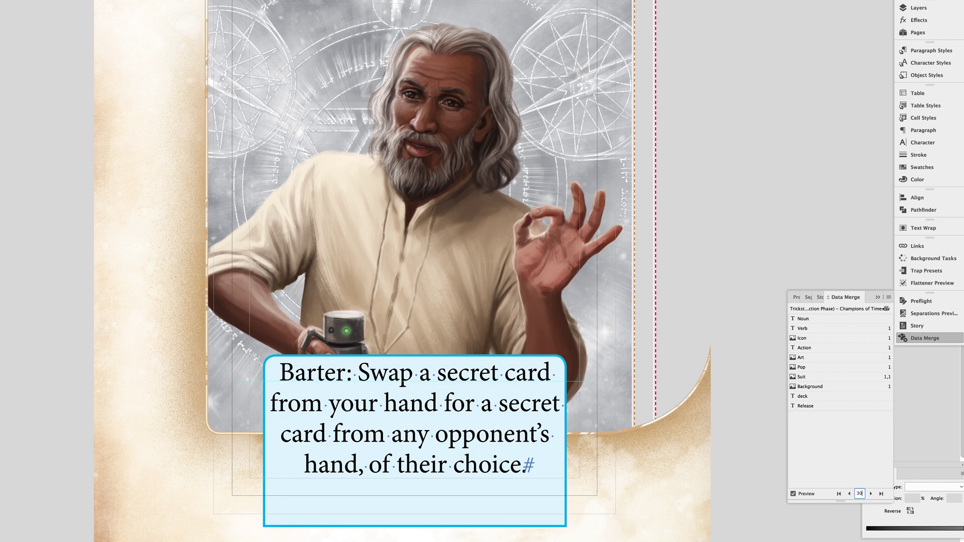
key("Return")
double_click(860, 494)
type("60")
key("Return")
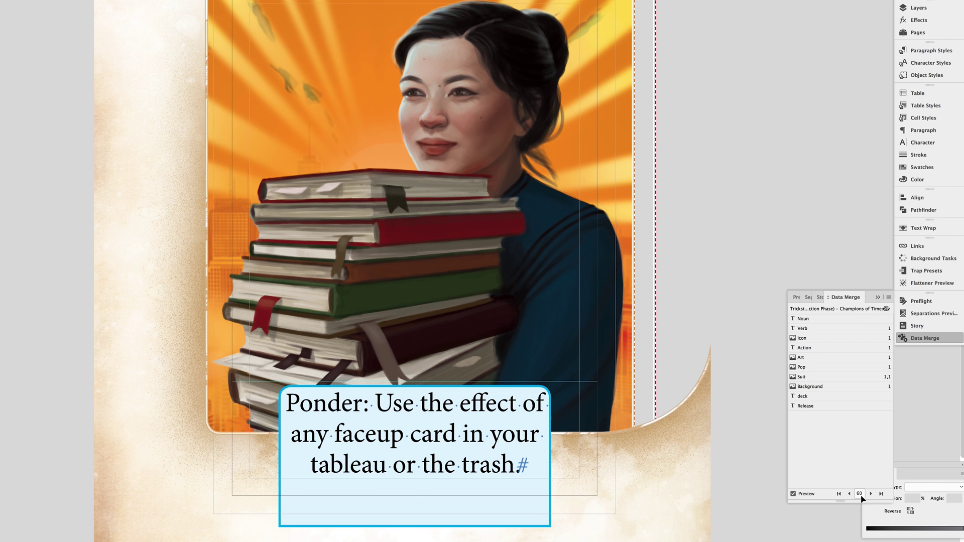
left_click(563, 418)
key("w")
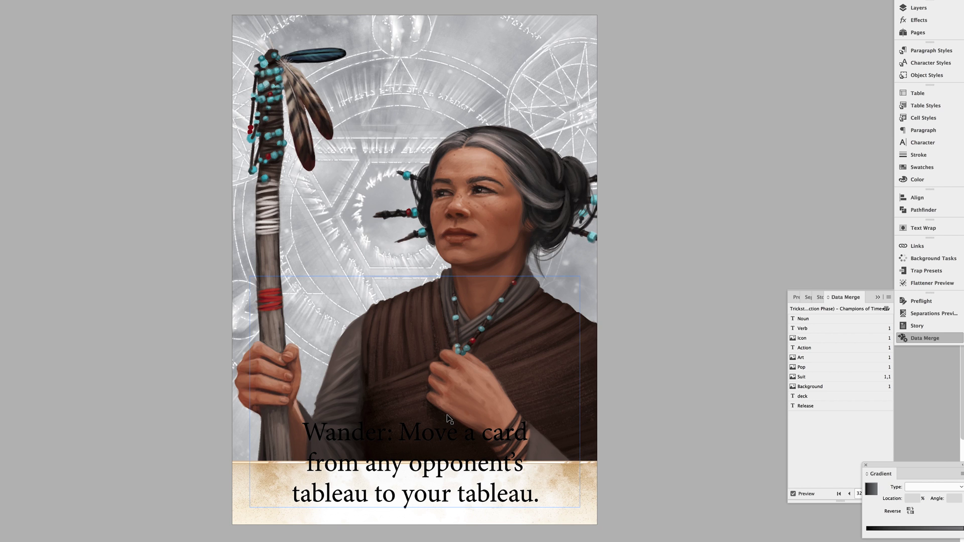
- Examine the card's Action text as a merge field and check which paragraph style it uses
double_click(508, 490)
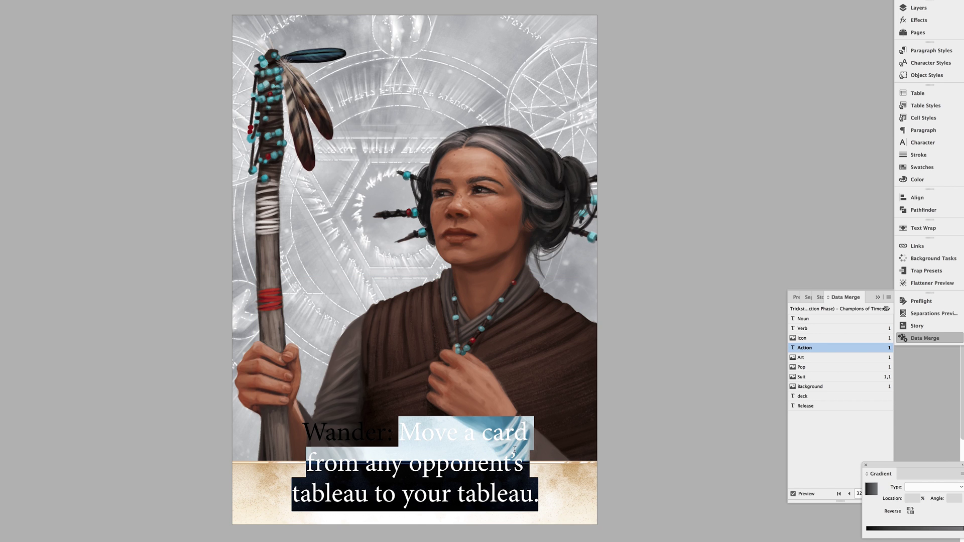
left_click(446, 451)
double_click(446, 450)
double_click(509, 448)
double_click(509, 448)
left_click(928, 54)
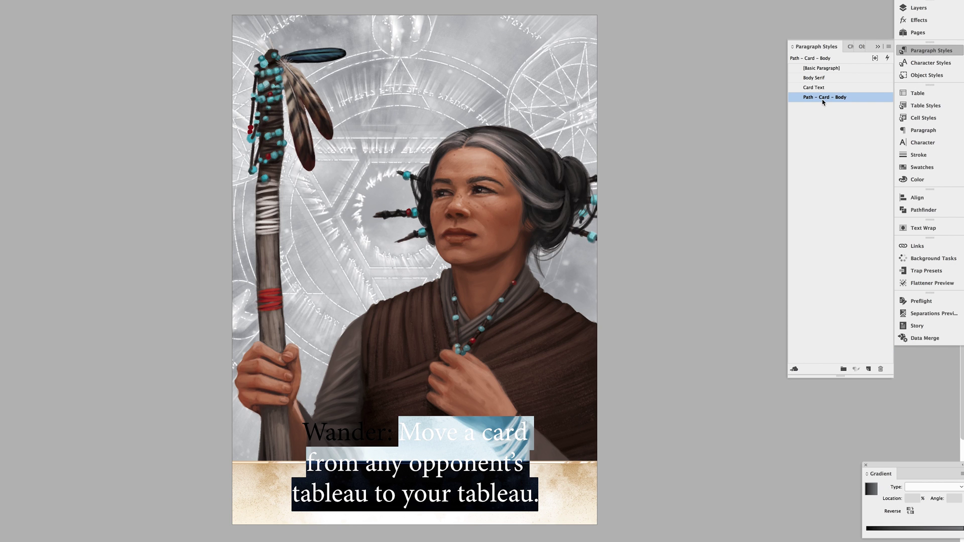
key("Escape")
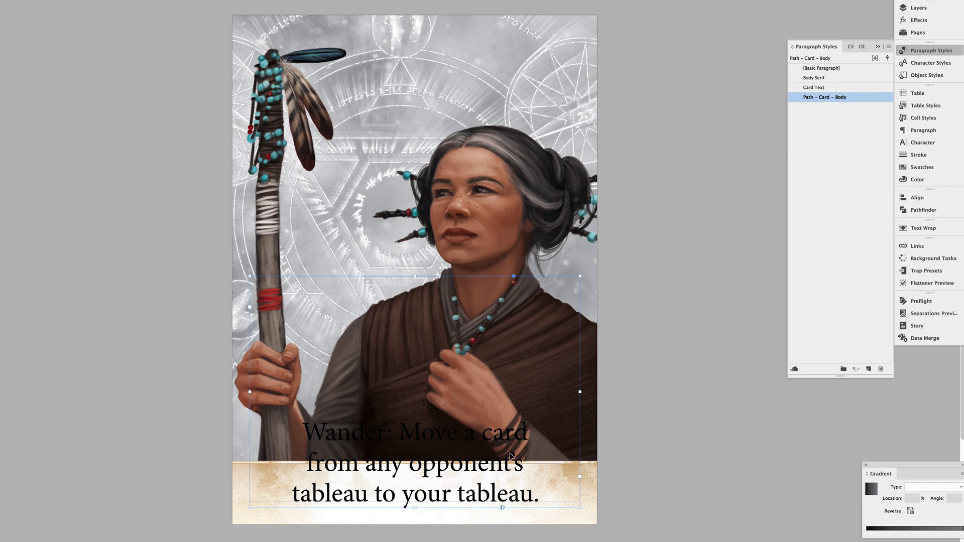
left_click(687, 462)
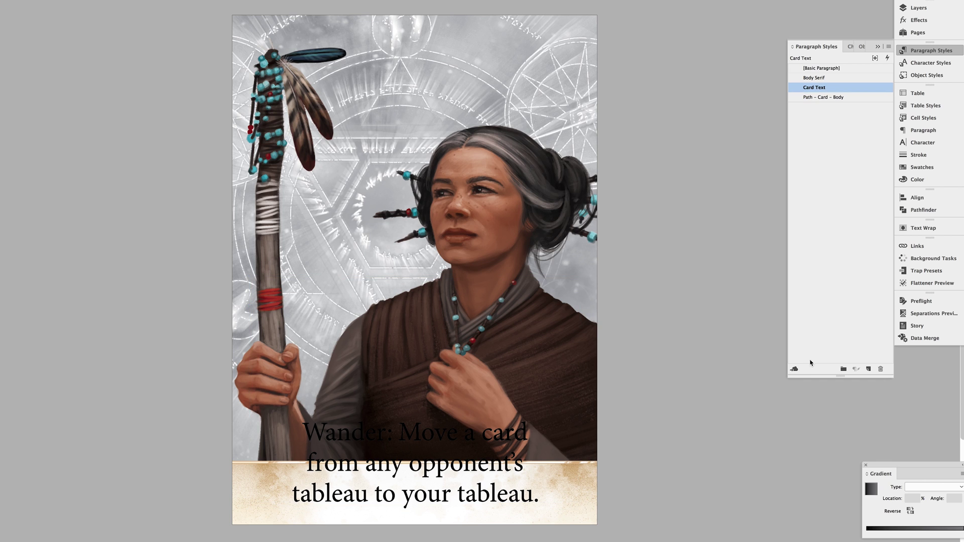
- Preview data merge record 20 and enable paragraph shading in the Path – Card – Body style
left_click(919, 339)
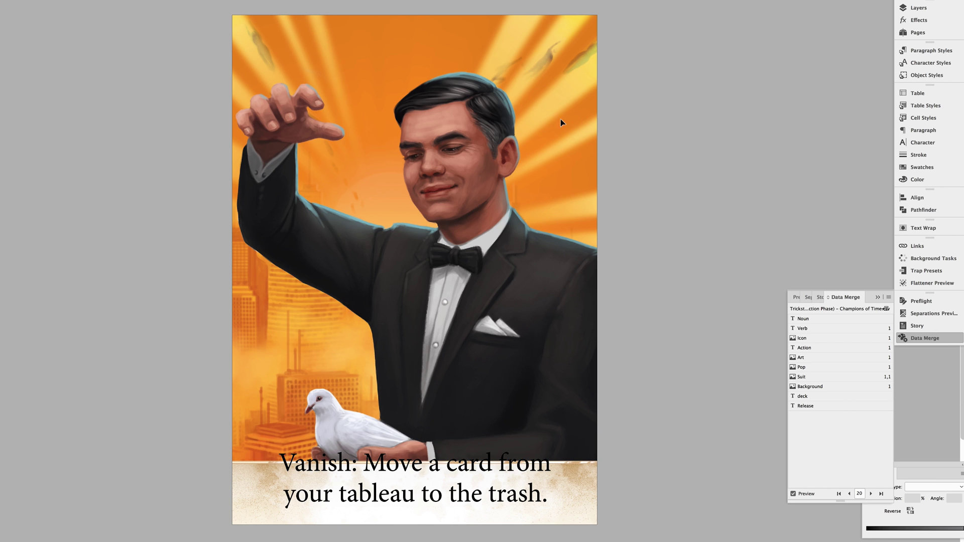
left_click(931, 50)
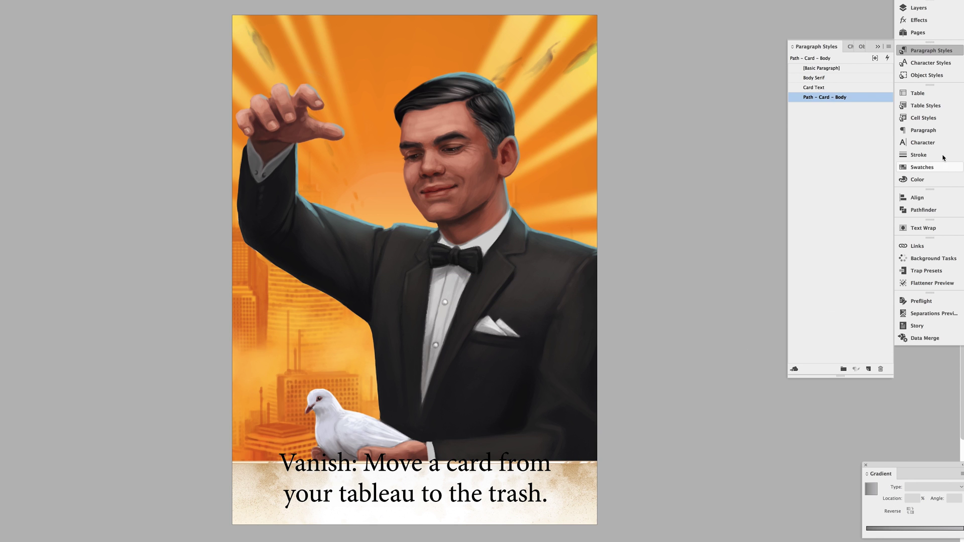
double_click(874, 98)
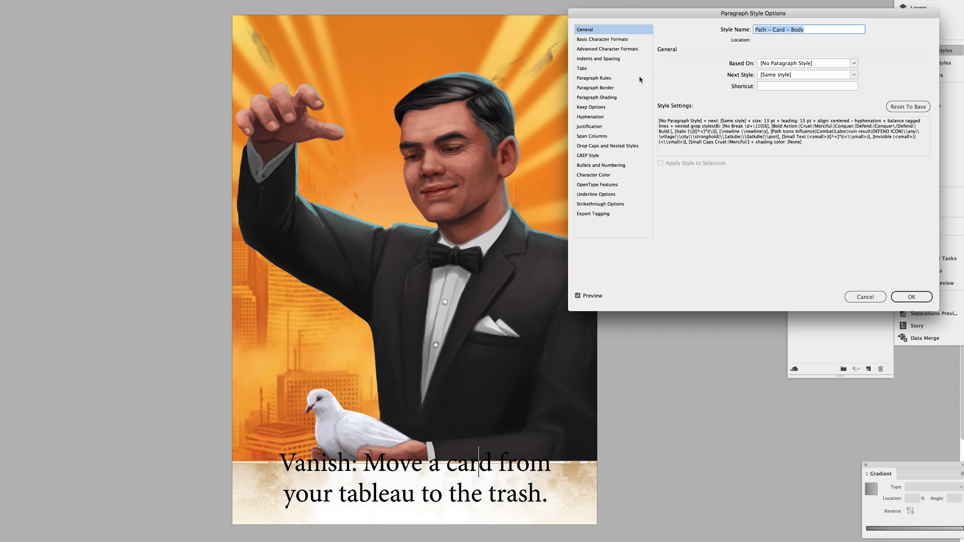
left_click(611, 87)
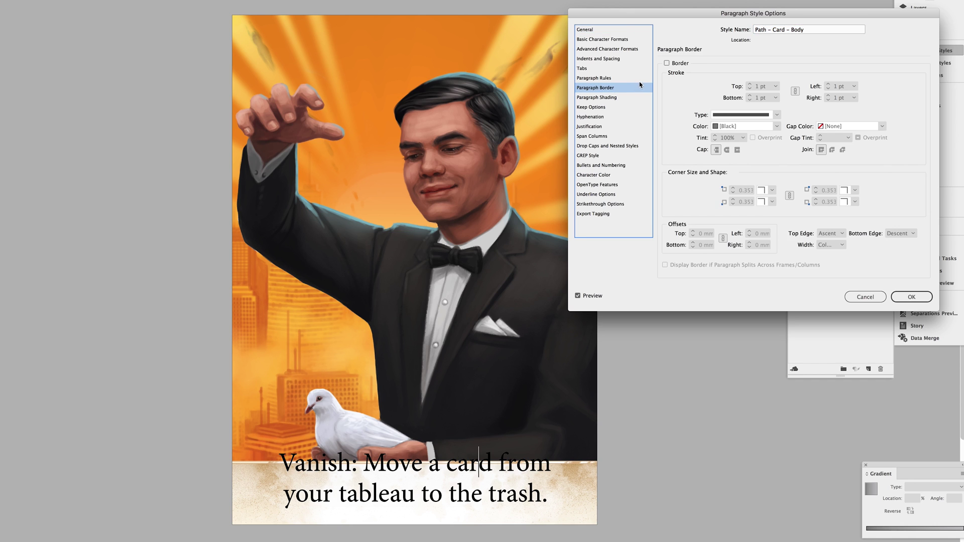
left_click(624, 98)
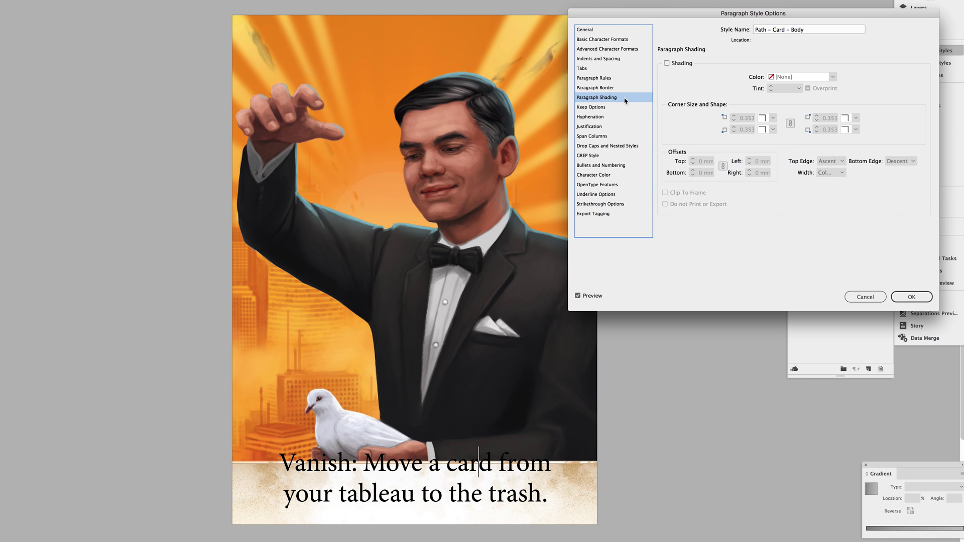
left_click(667, 64)
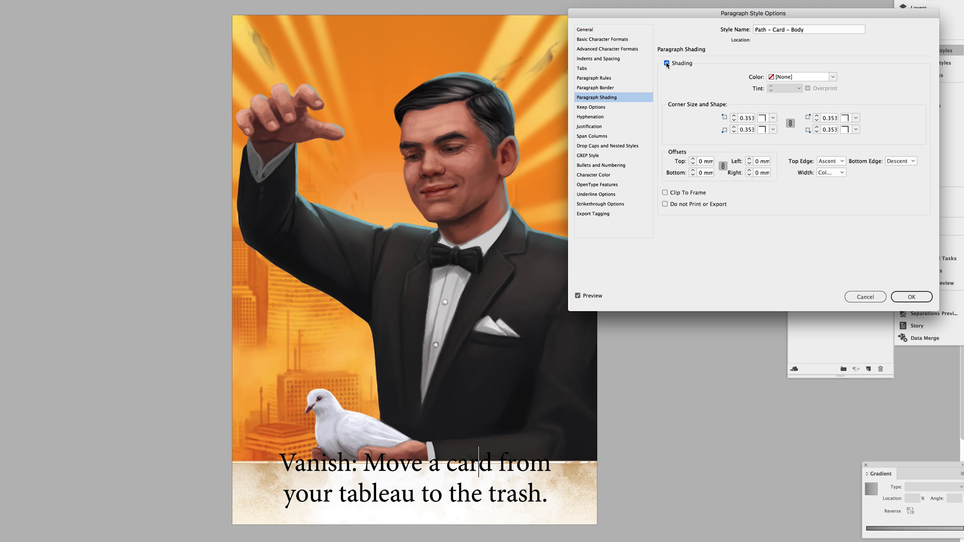
- Try [Paper], r216g106b5 and C=0 M=60 Y=100 K=43 as the paragraph shading color
left_click(782, 78)
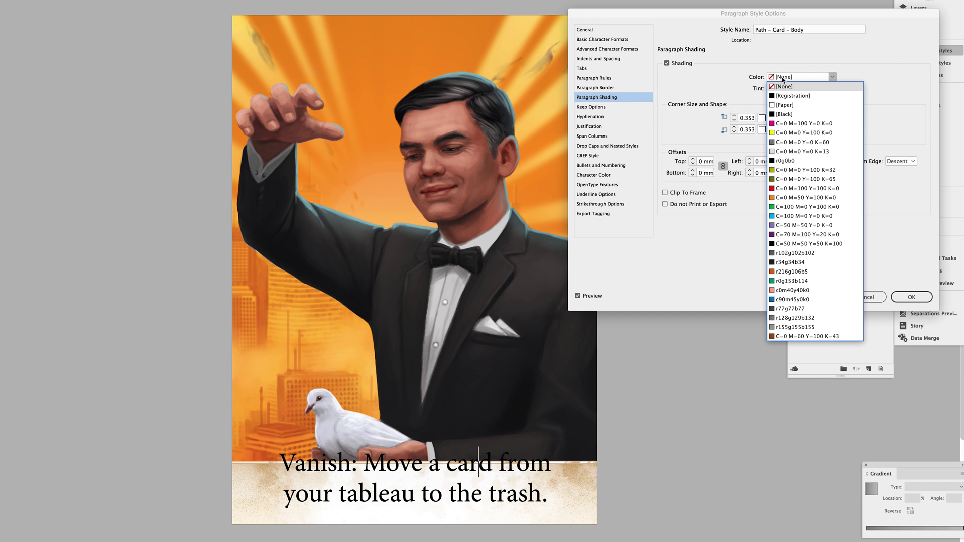
left_click(789, 105)
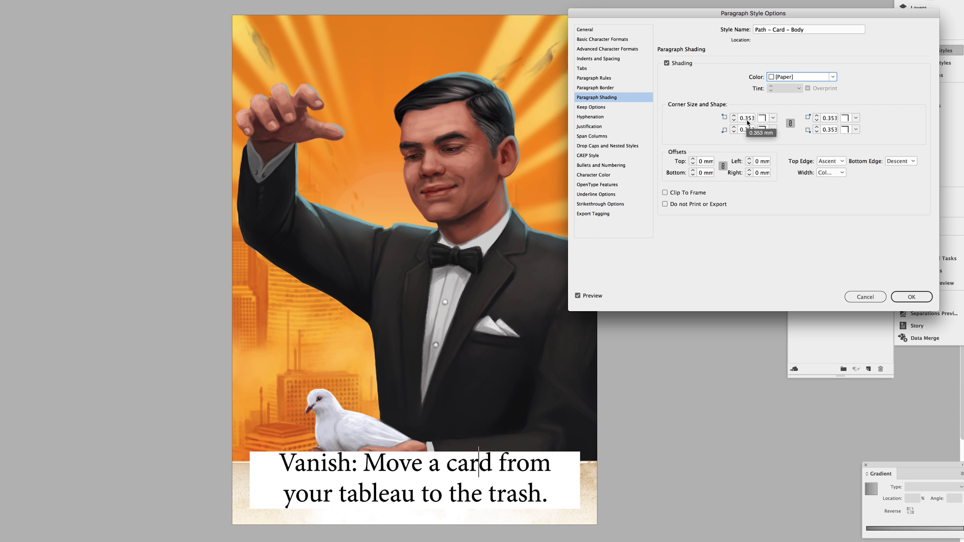
left_click(789, 78)
left_click(808, 274)
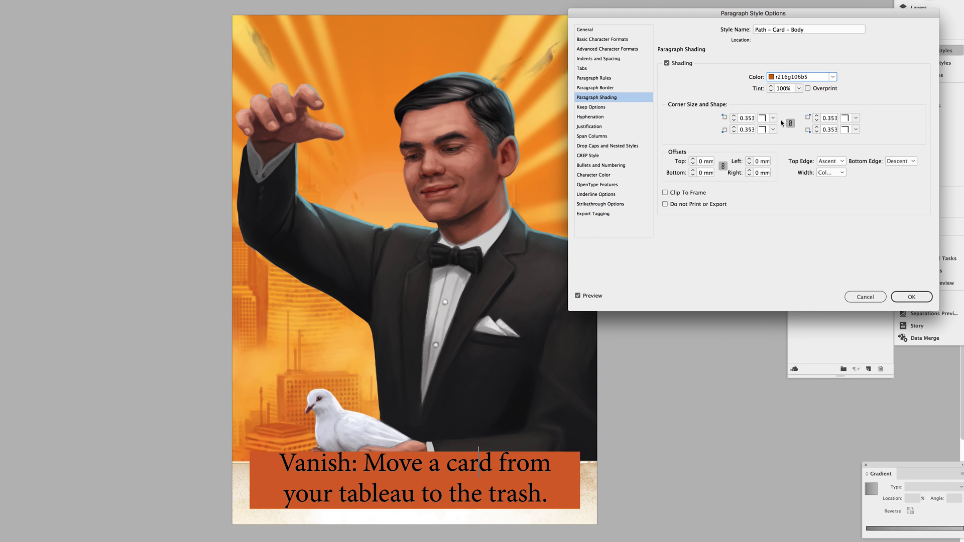
left_click(786, 77)
left_click(803, 335)
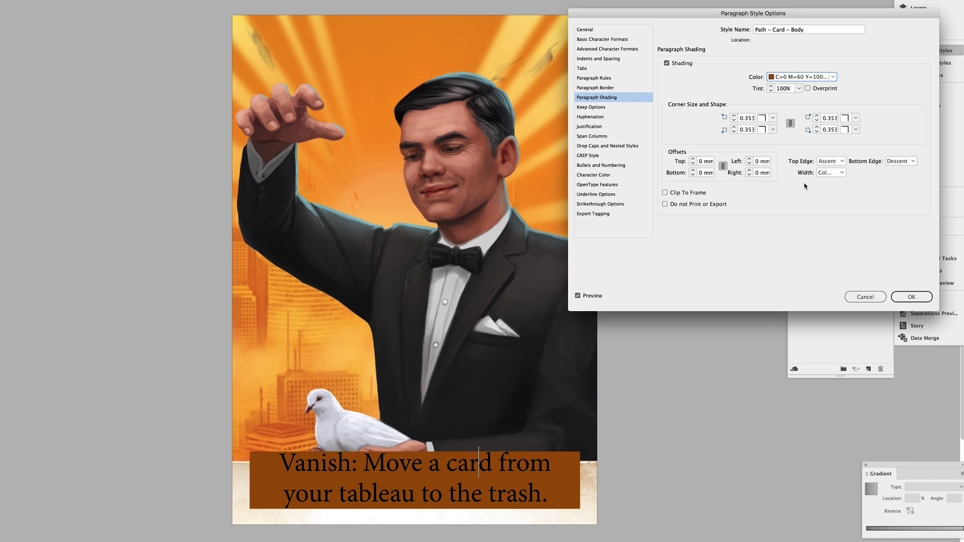
- Set the paragraph shading color to C=0 M=0 Y=100 K=32 with a 10% tint
left_click(799, 77)
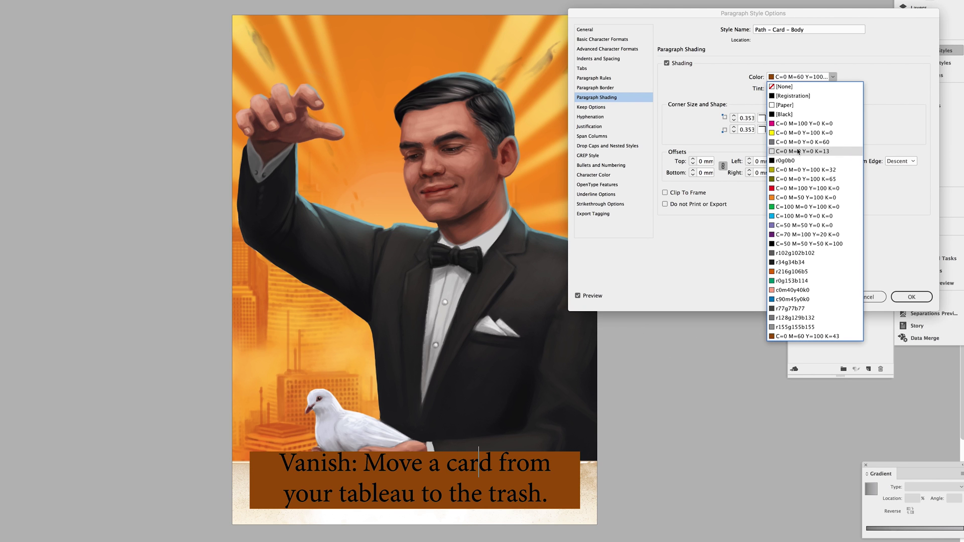
left_click(799, 168)
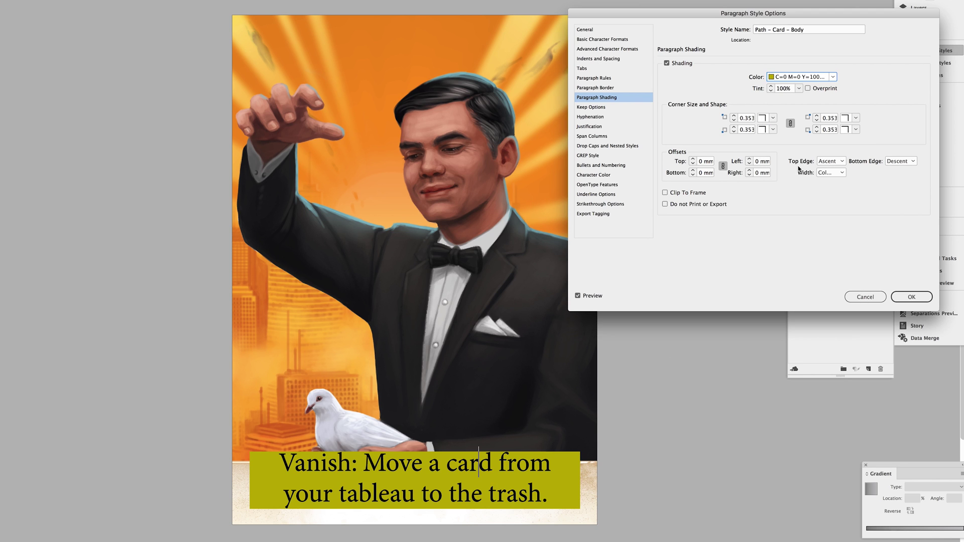
double_click(778, 89)
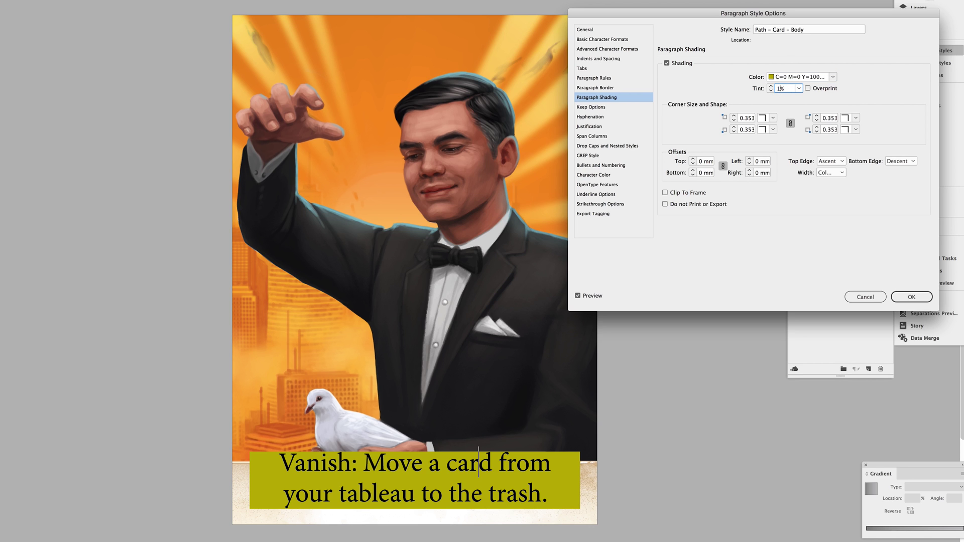
key("Escape")
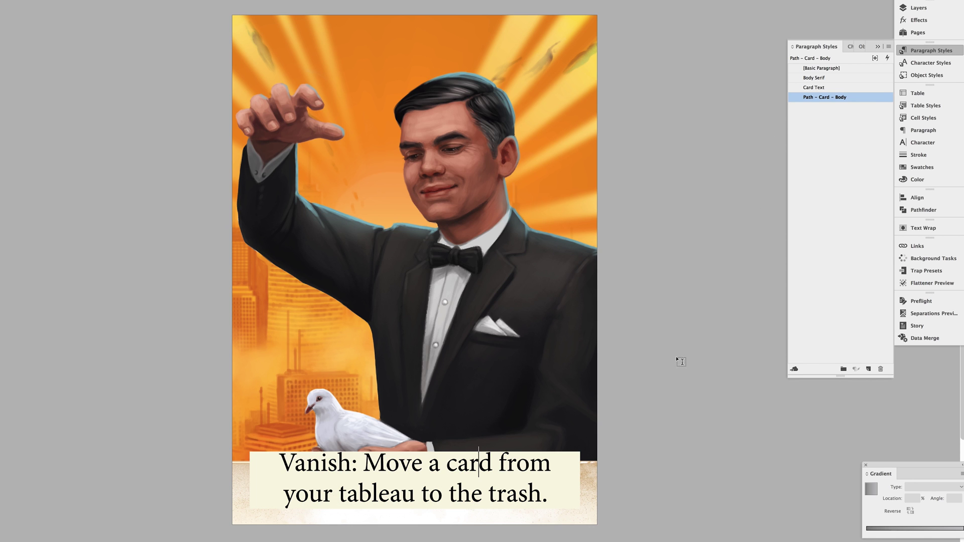
- Unlink the shading offsets in the Path – Card – Body style and set the bottom offset to 8 mm
double_click(871, 96)
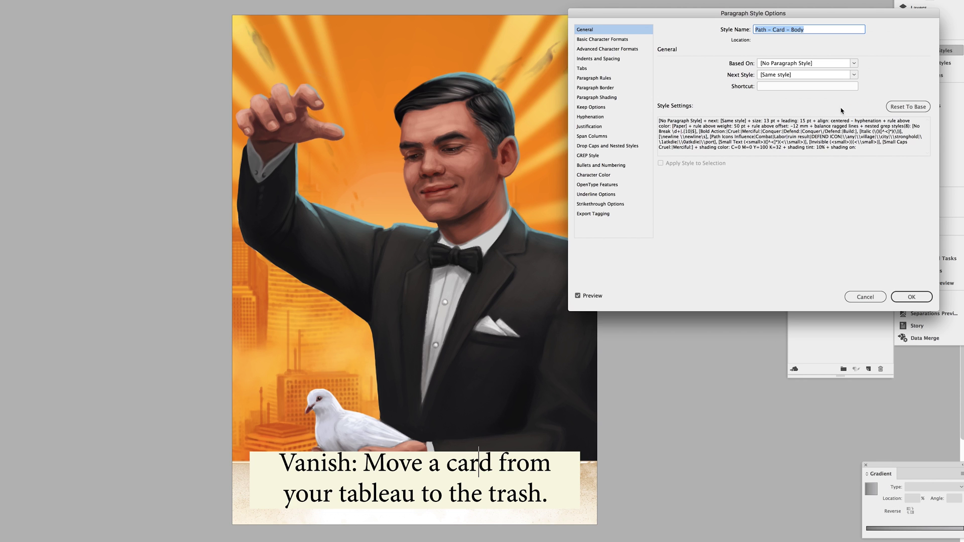
left_click(610, 97)
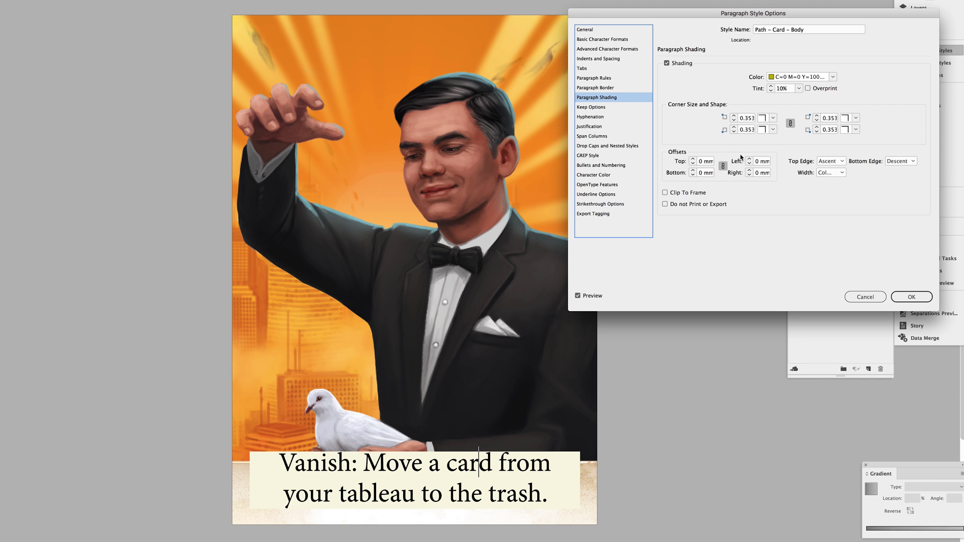
left_click(702, 172)
left_click(722, 166)
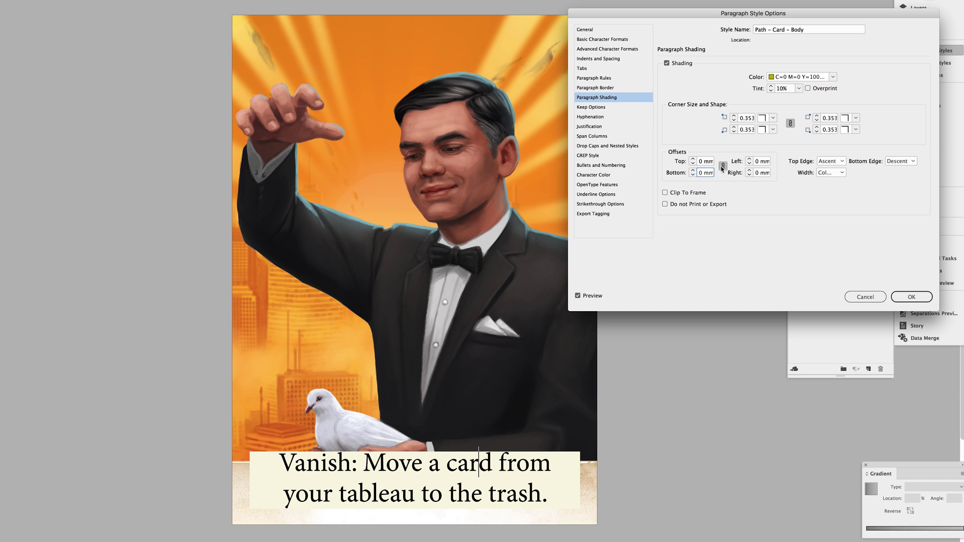
left_click(710, 173)
key("Up")
key("Up")
key("Up")
key("Up")
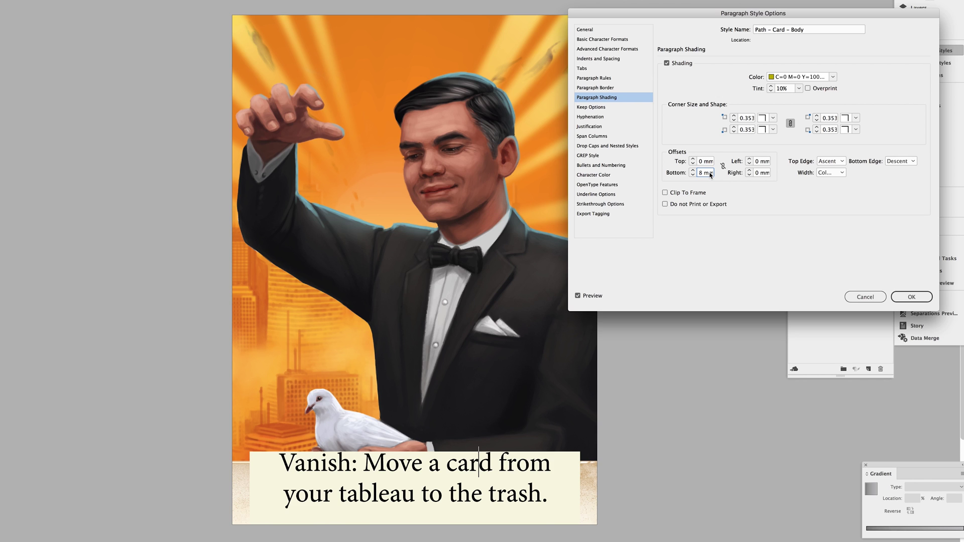
- Set the shading's width to Text and its top, left and right offsets to 1 mm
left_click(706, 162)
key("Up")
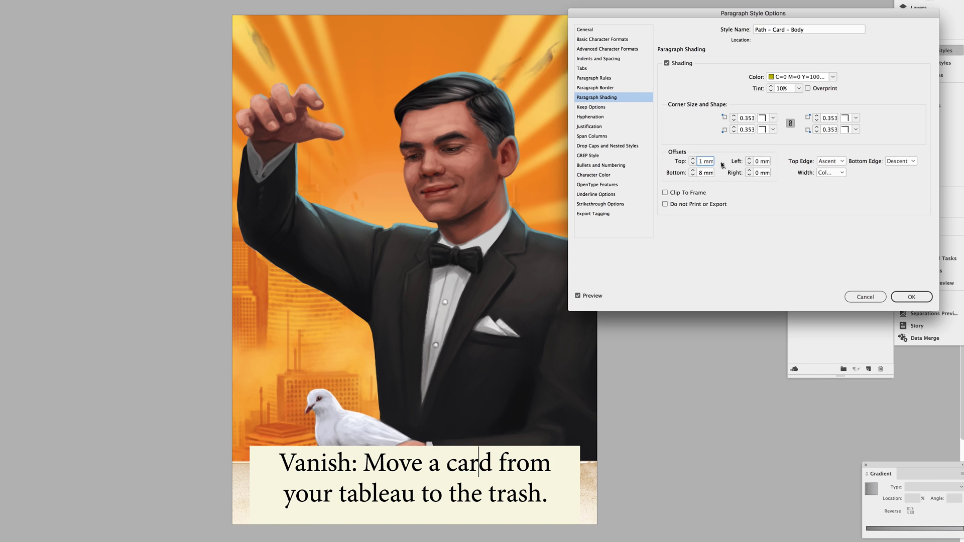
left_click(831, 173)
left_click(831, 191)
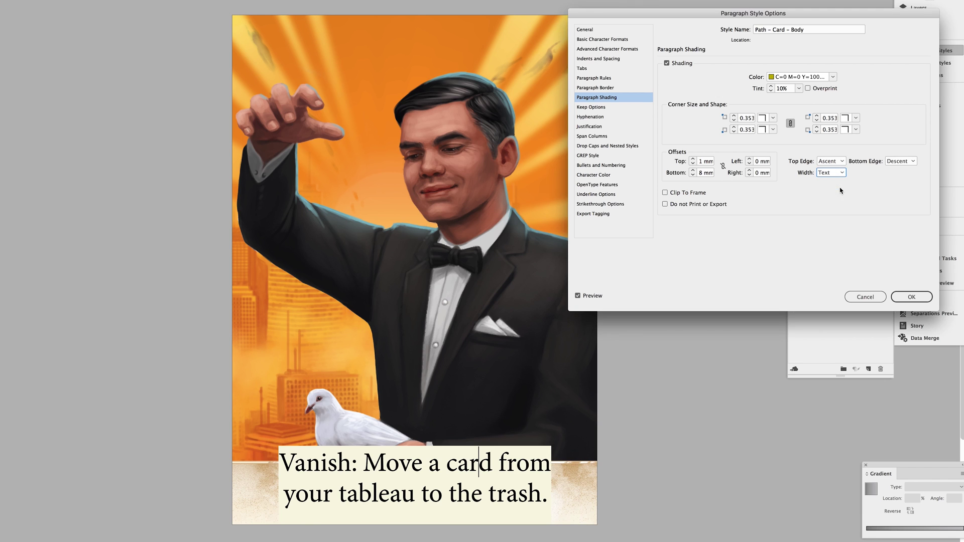
left_click(757, 162)
key("Up")
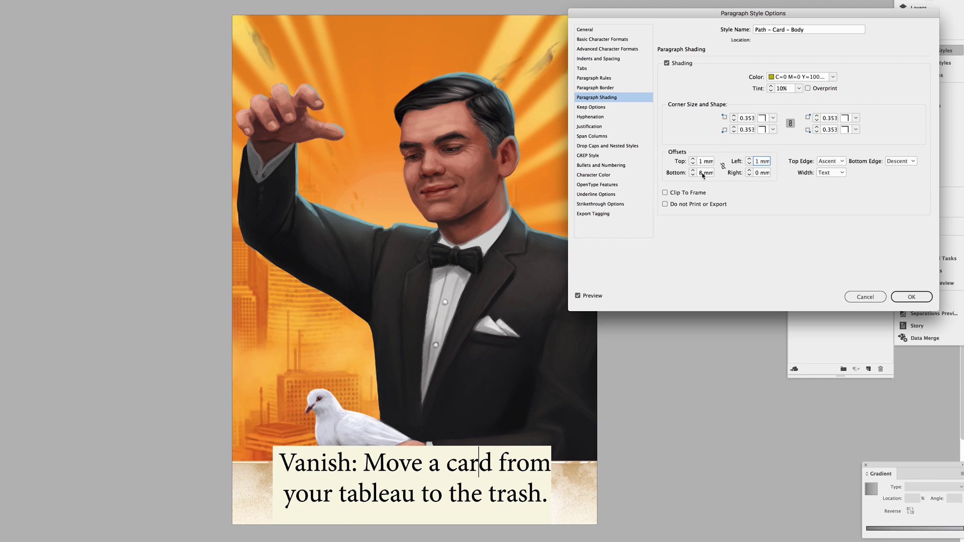
left_click(761, 173)
key("Up")
- Unlink the shading's corner settings and give both top corners a Rounded shape with a 2 mm size
left_click(789, 125)
left_click(772, 119)
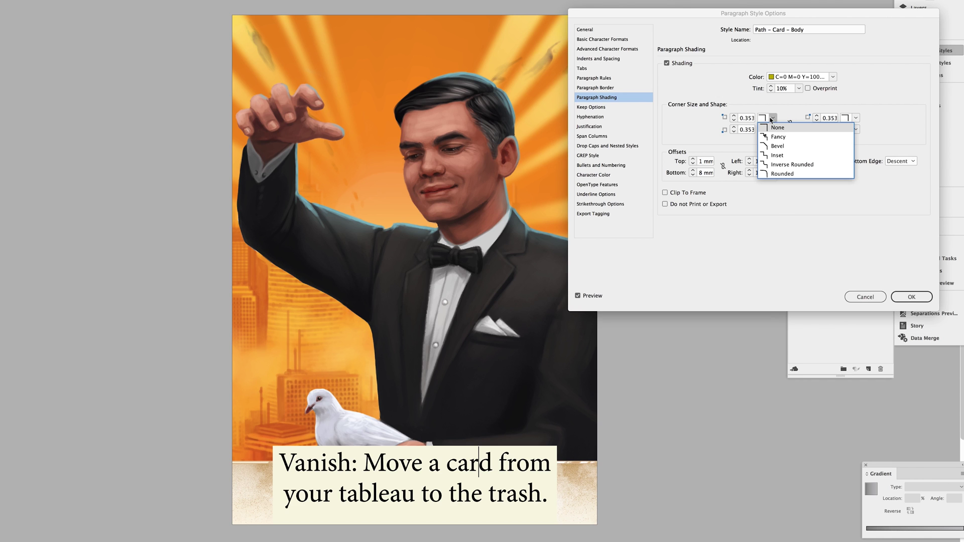
left_click(774, 174)
left_click(855, 118)
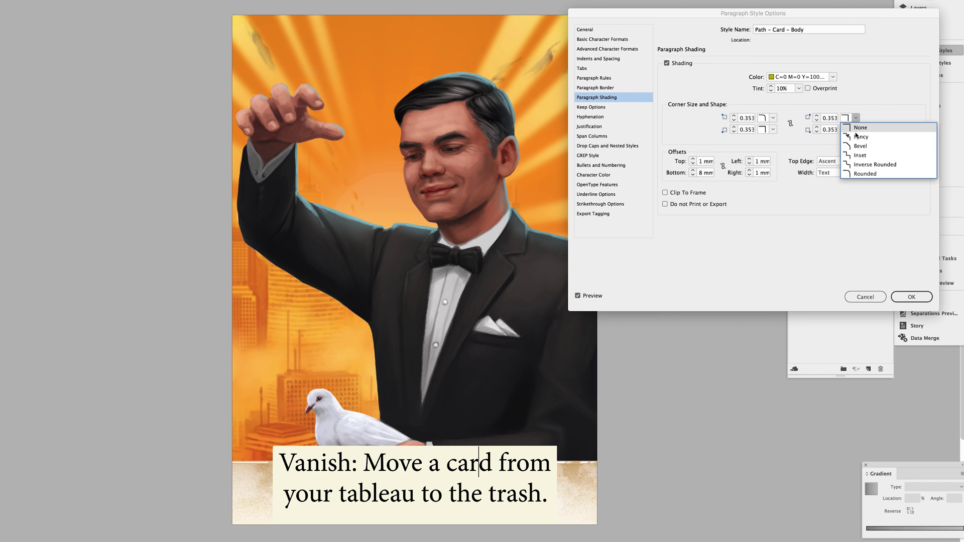
left_click(859, 174)
double_click(752, 121)
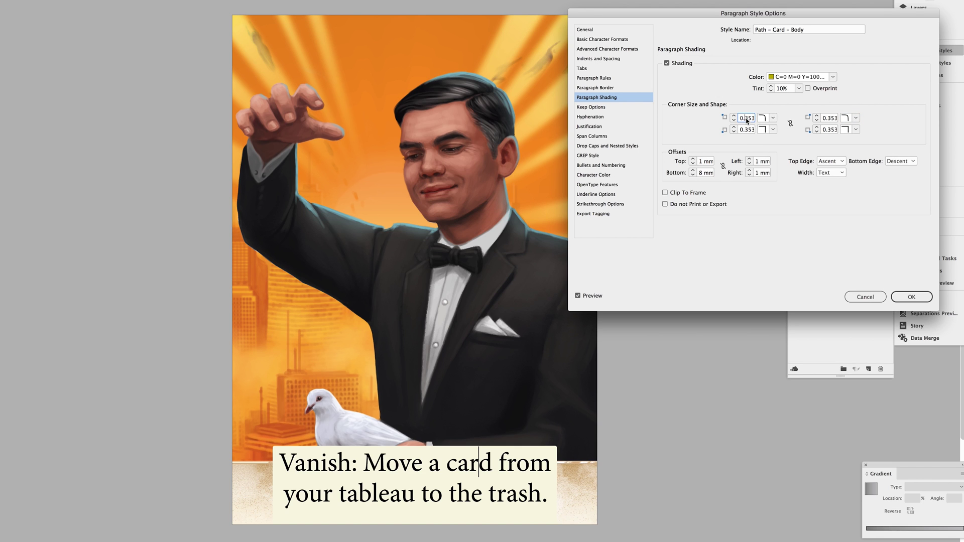
type("2 mm")
double_click(829, 120)
type("2 mm")
- Try C=50 M=50 Y=0 K=0 as the shading color, and set it to C=100 M=0 Y=0 K=0
left_click(801, 78)
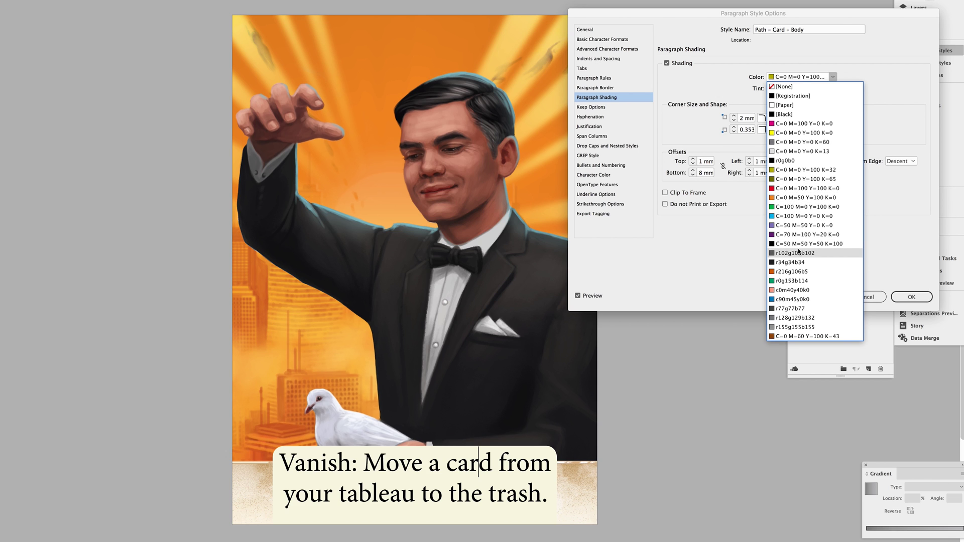
left_click(798, 226)
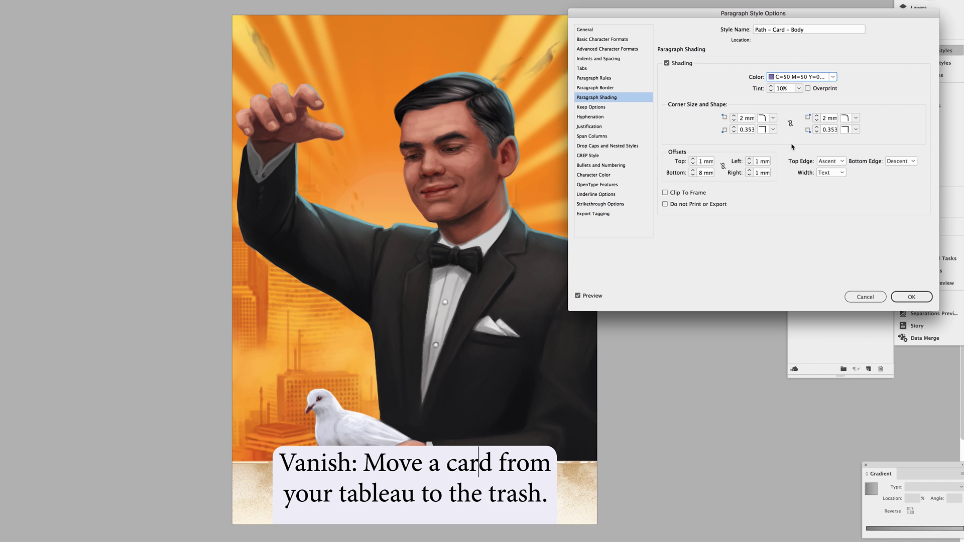
left_click(798, 79)
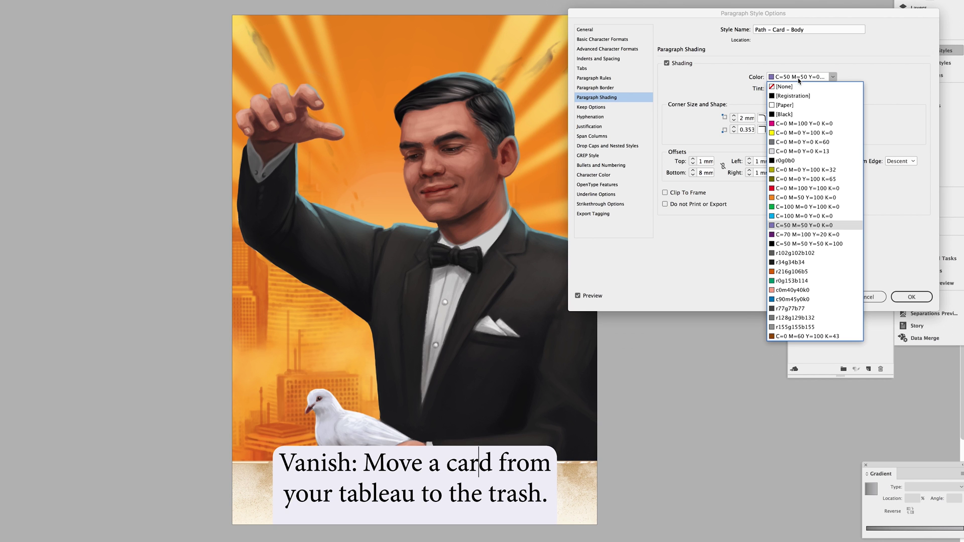
left_click(793, 217)
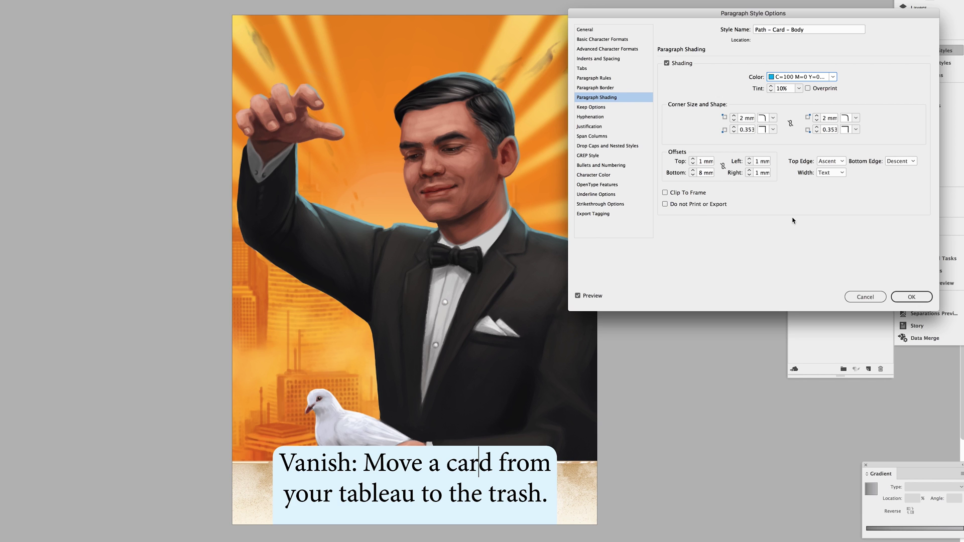
left_click(793, 220)
- Enable the paragraph border in the Path – Card – Body style and unlink its corner settings
left_click(611, 89)
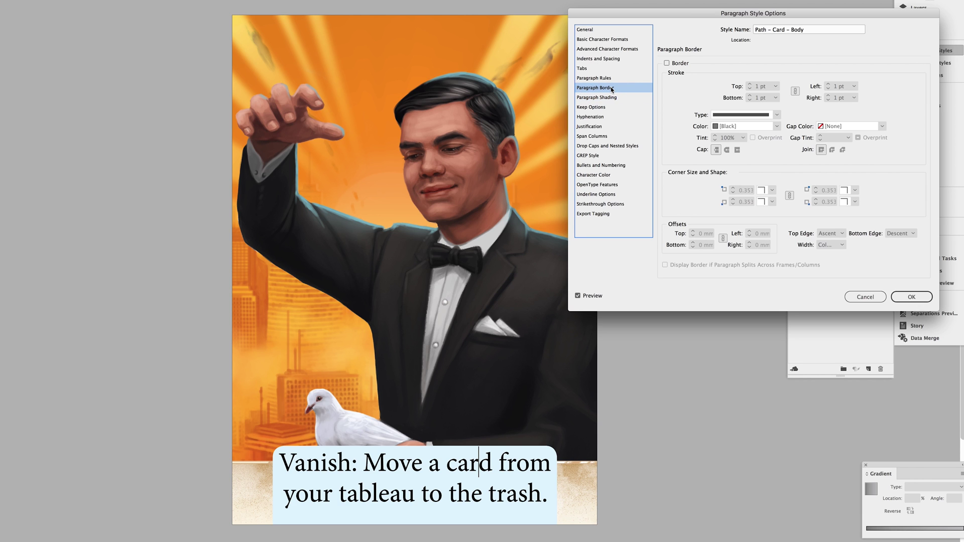
left_click(676, 63)
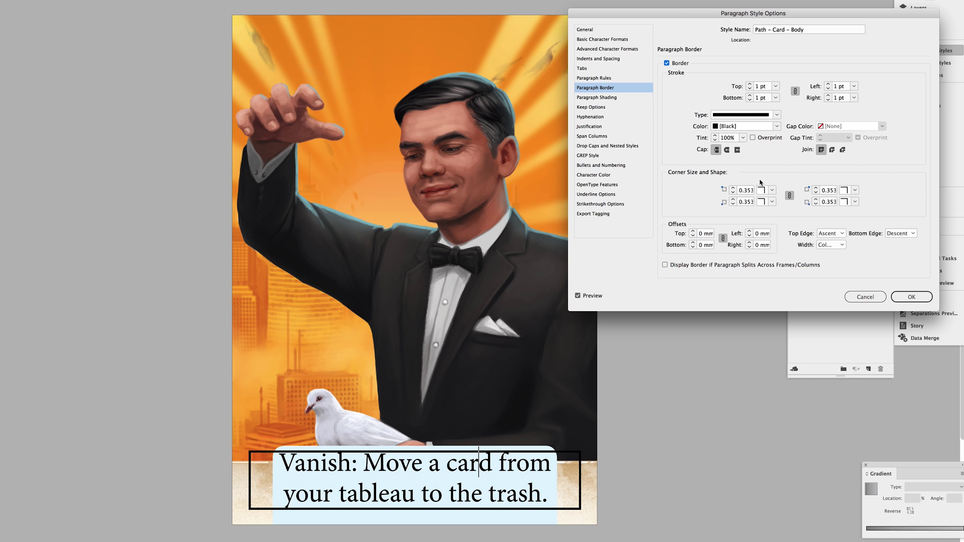
left_click(607, 97)
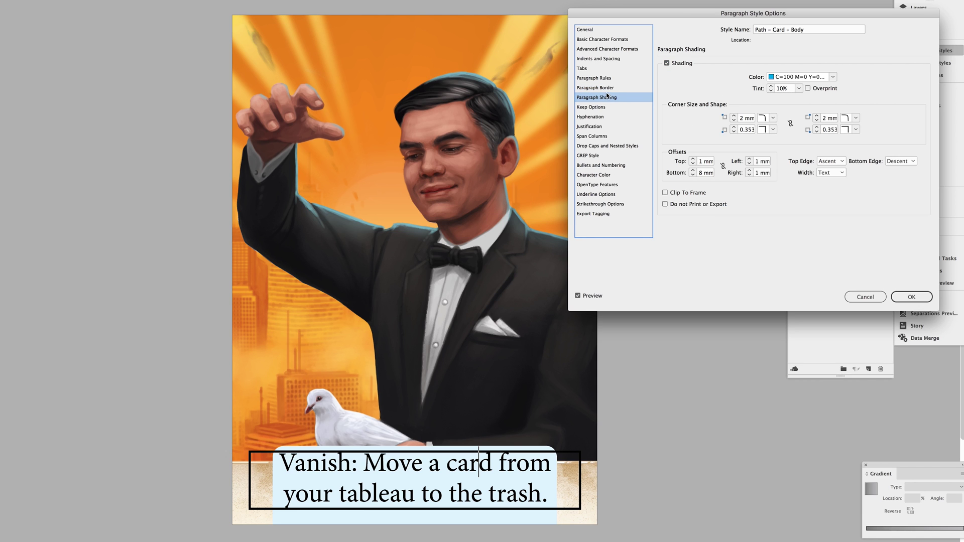
left_click(609, 88)
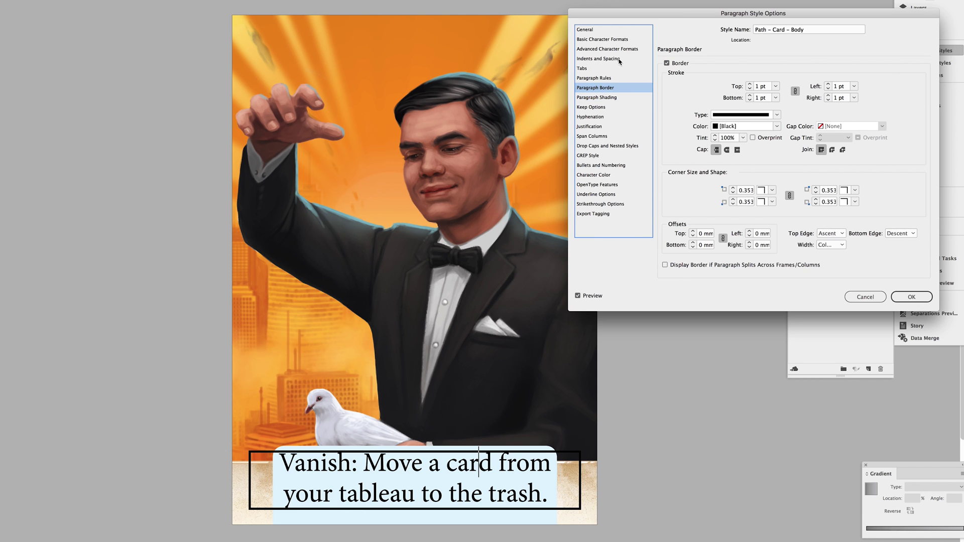
left_click(789, 196)
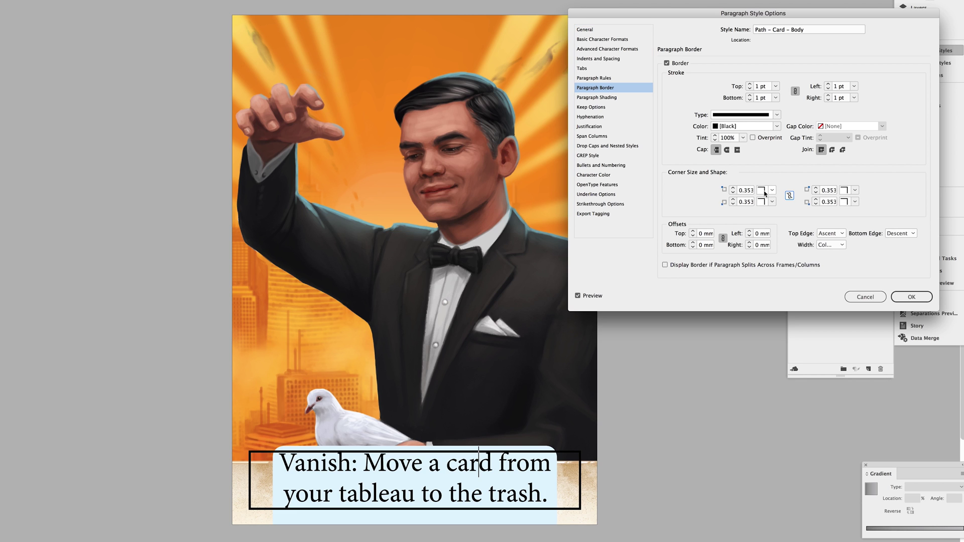
- Set the paragraph border's color to C=100 M=0 Y=0 K=0 and its stroke type to Solid
left_click(777, 127)
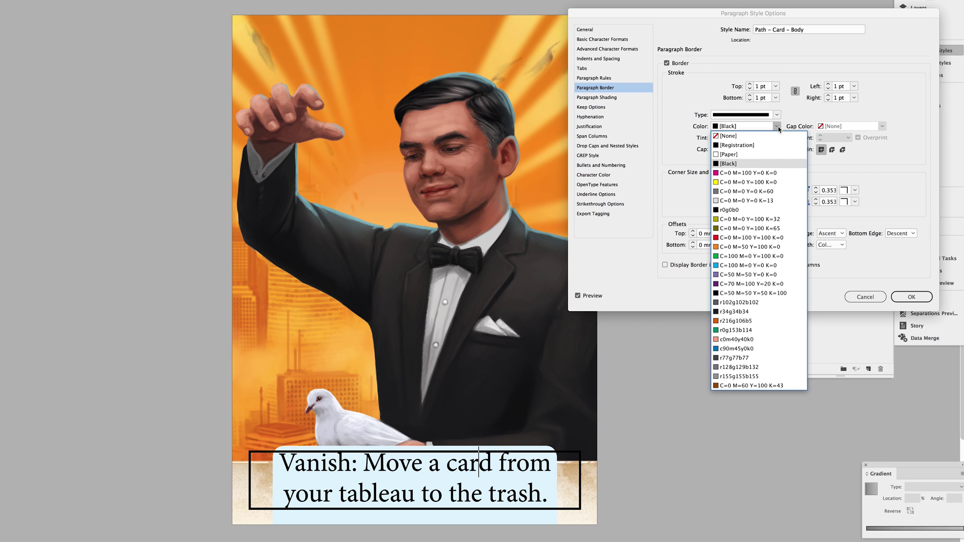
left_click(750, 265)
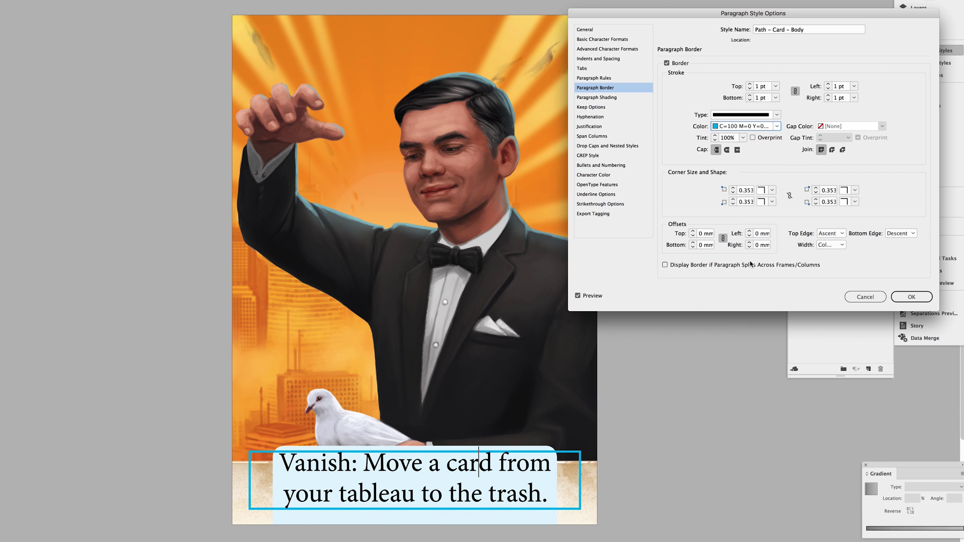
left_click(745, 115)
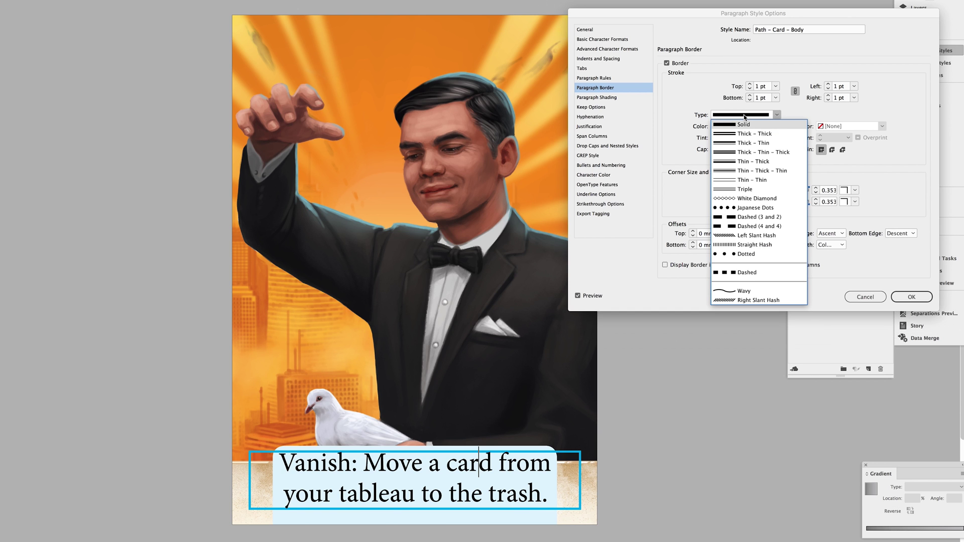
left_click(746, 125)
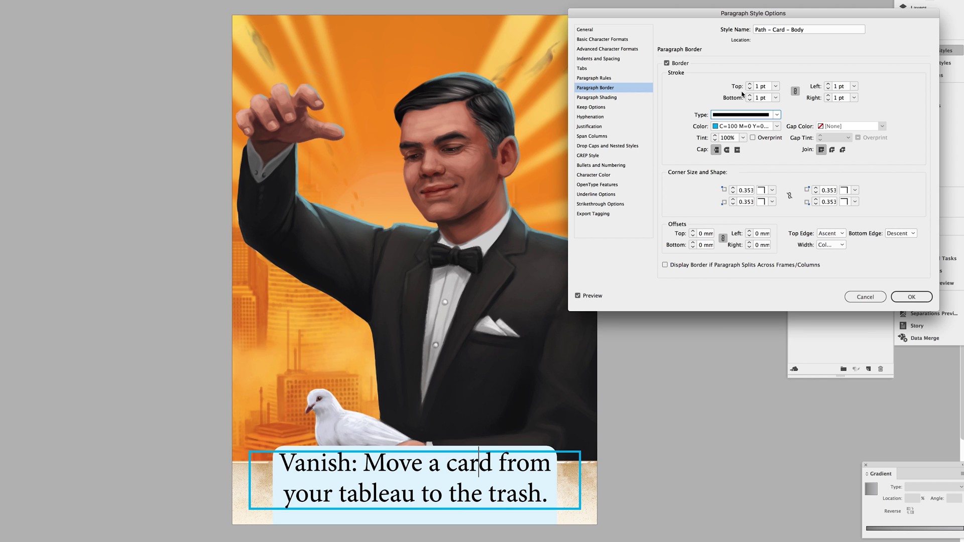
- Try separate border weights of 1 pt top, 0 pt bottom and 0.25 pt left and right, and relink all sides at 1 pt
left_click(763, 87)
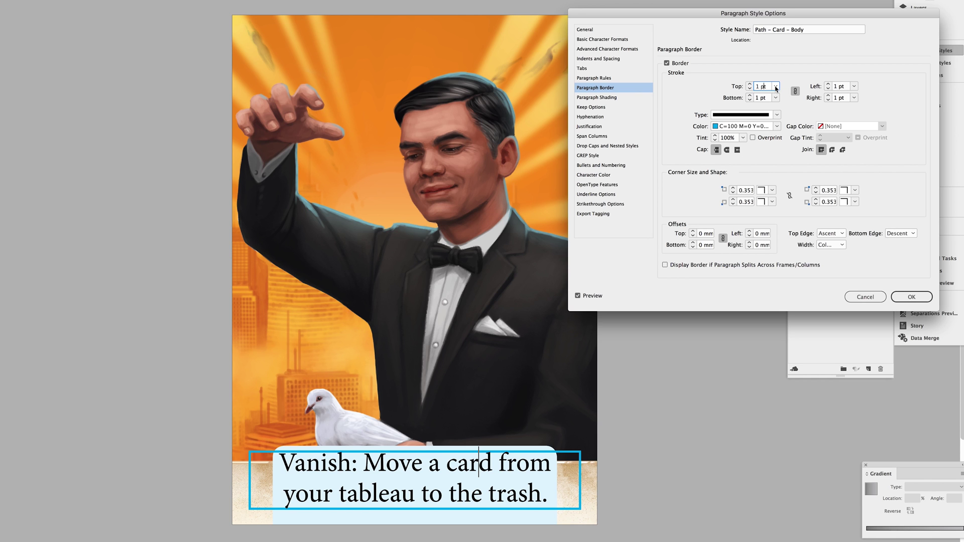
left_click(776, 97)
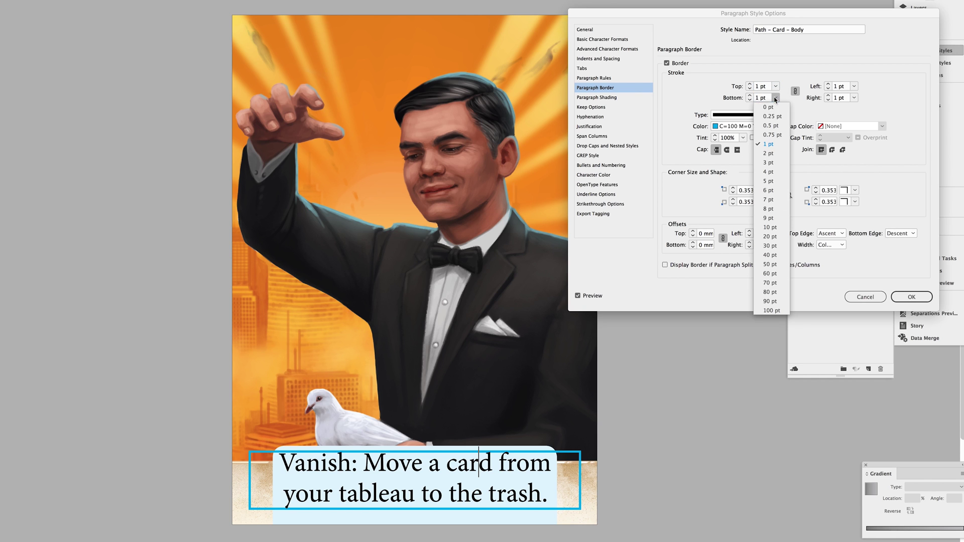
left_click(769, 108)
key("Up")
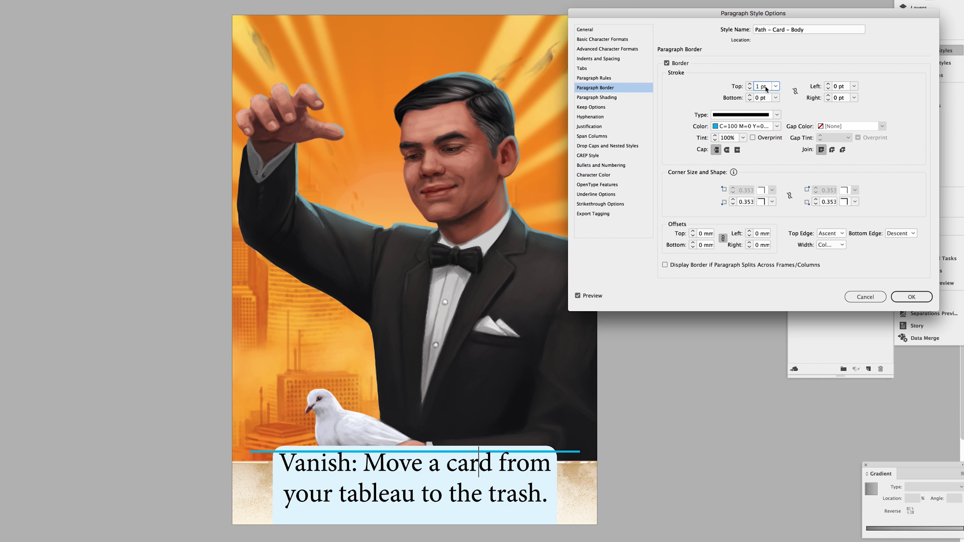
left_click(837, 86)
left_click(854, 86)
left_click(847, 104)
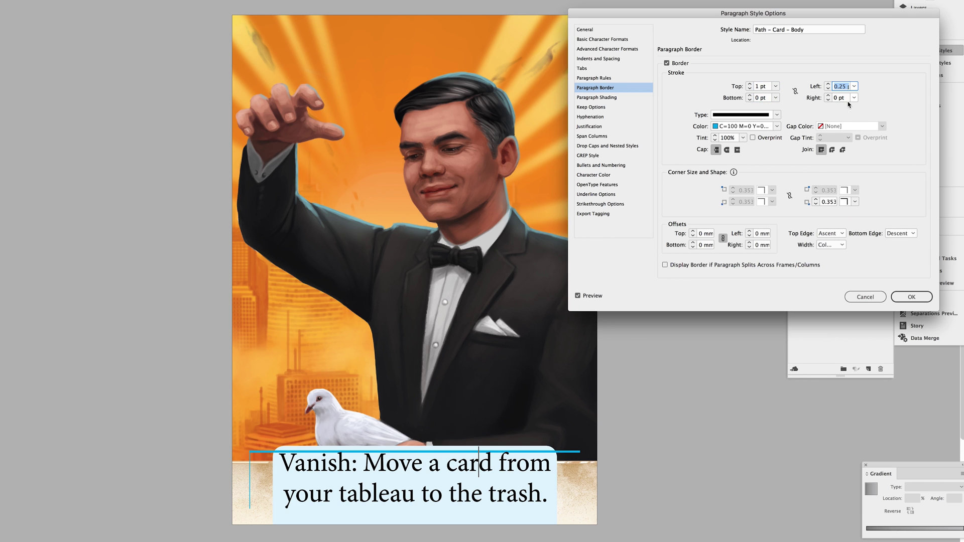
left_click(853, 97)
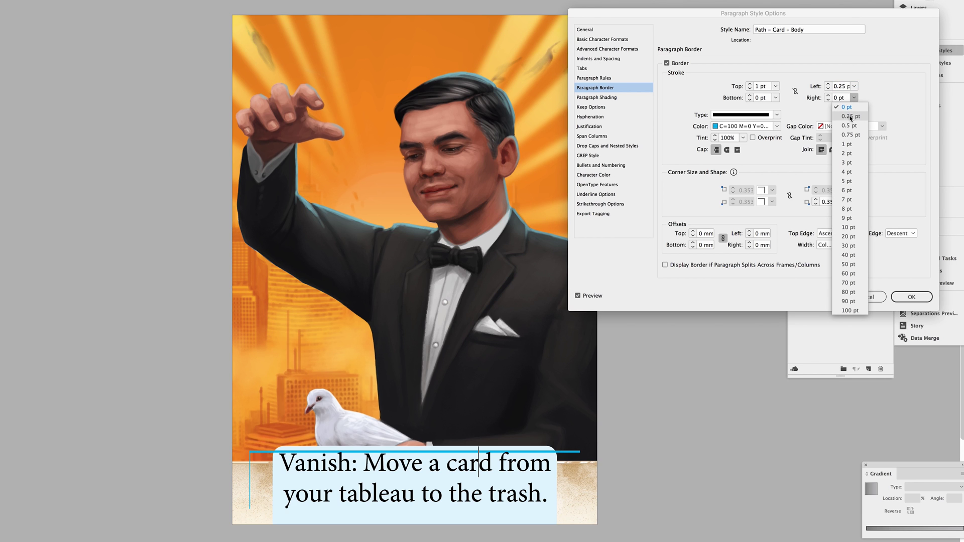
left_click(848, 116)
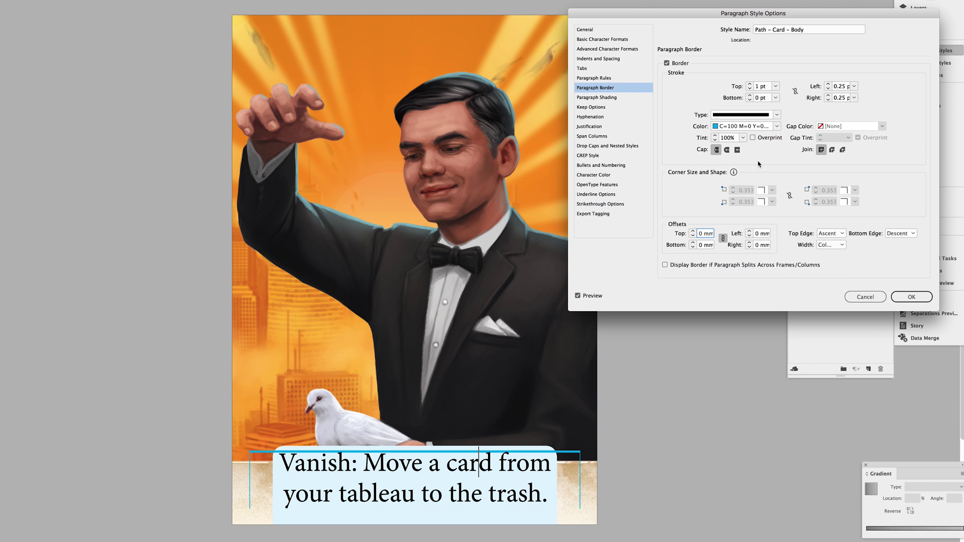
mouse_move(734, 173)
left_click(795, 91)
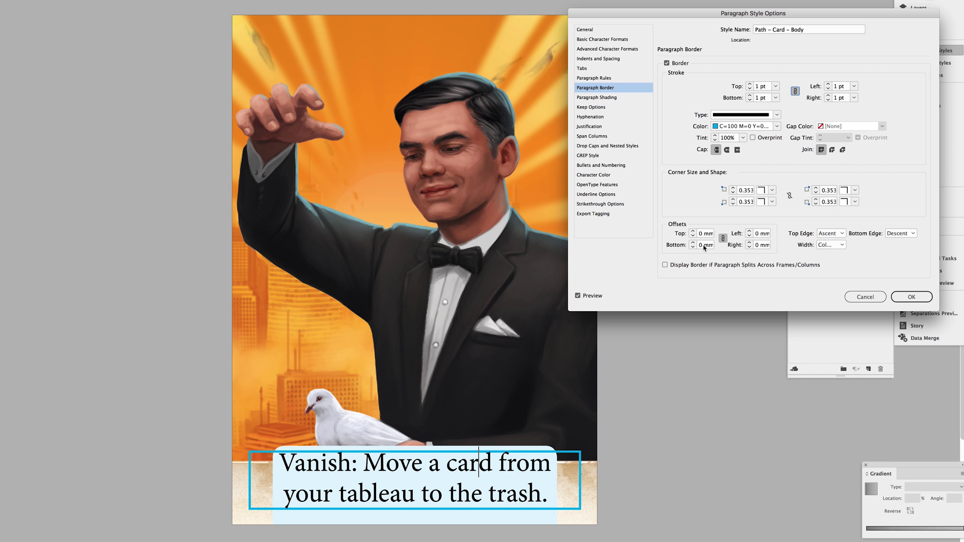
- Unlink the paragraph border's offsets and set the bottom offset to 8 mm
left_click(722, 238)
left_click(705, 245)
key("Up")
key("Up")
key("Up")
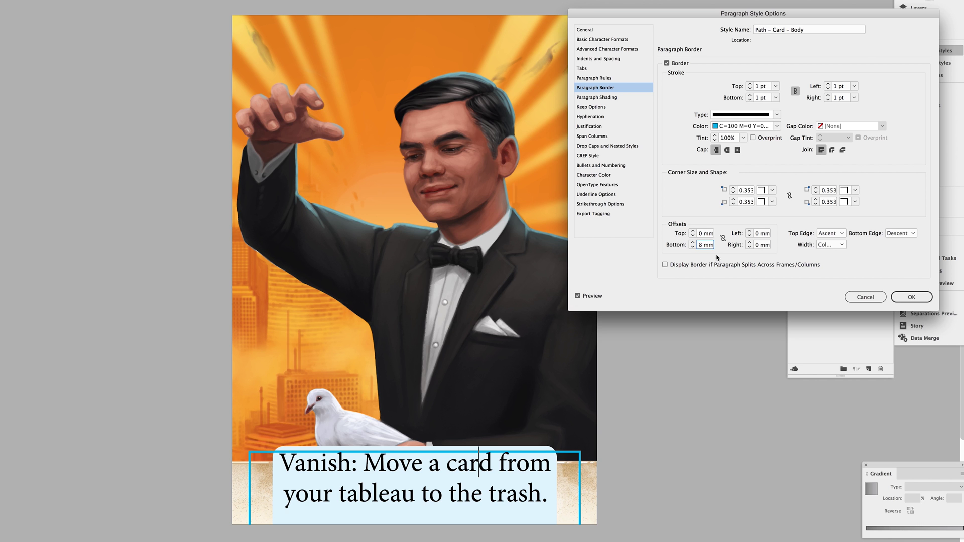
- Set the paragraph border's width to Text and its top, left and right offsets to 1 mm
left_click_drag(828, 15, 750, 45)
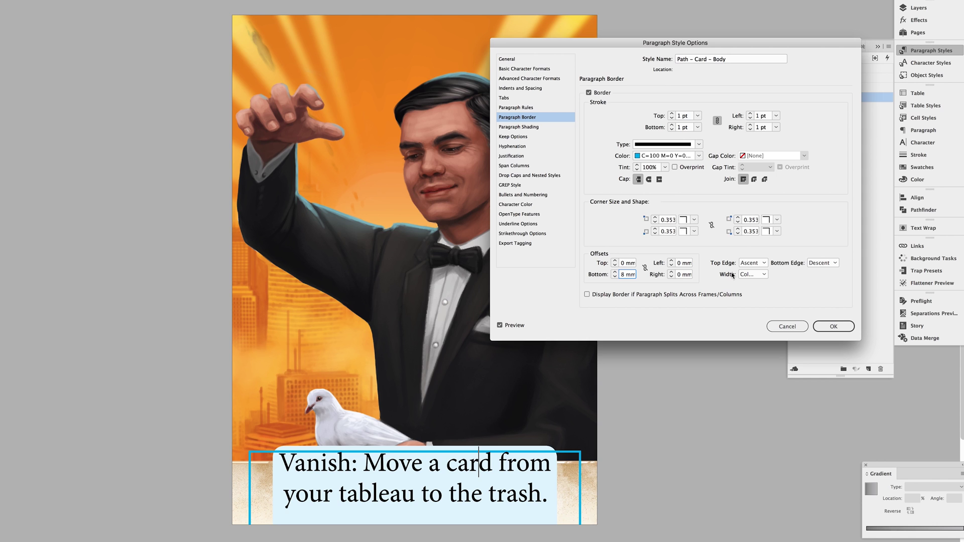
left_click(750, 275)
left_click(754, 293)
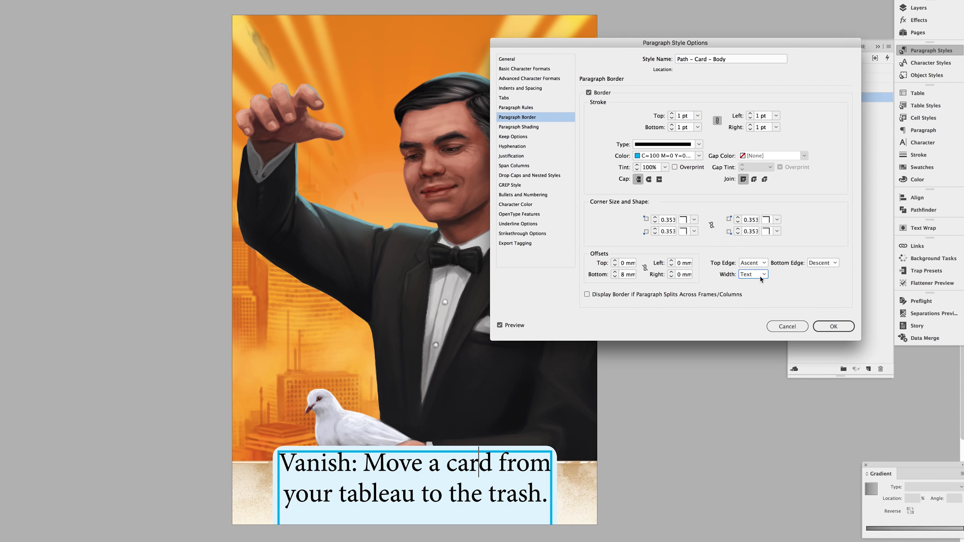
left_click(628, 268)
key("Up")
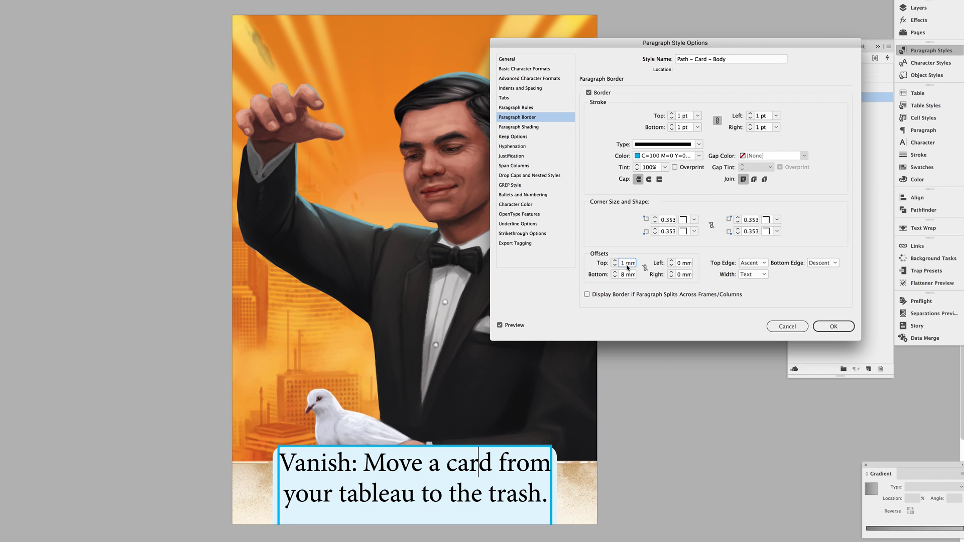
left_click(684, 264)
key("Up")
left_click(684, 275)
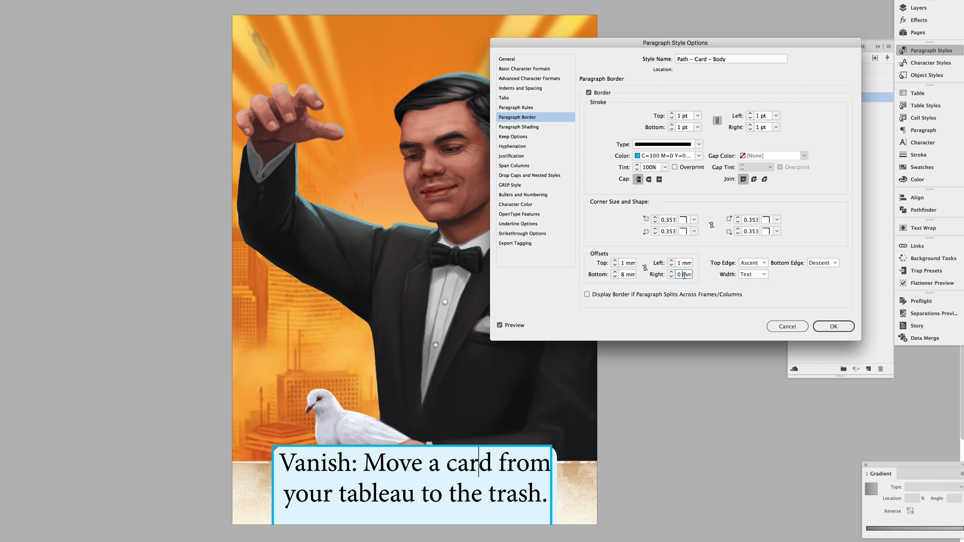
key("Up")
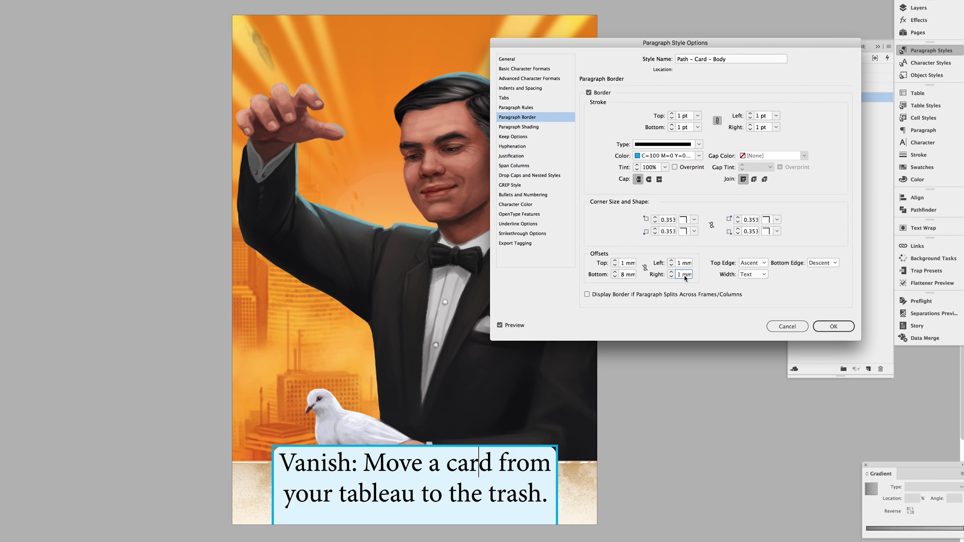
- Give the paragraph border's two top corners a Rounded shape with a 2 mm size and apply the style changes
left_click(694, 220)
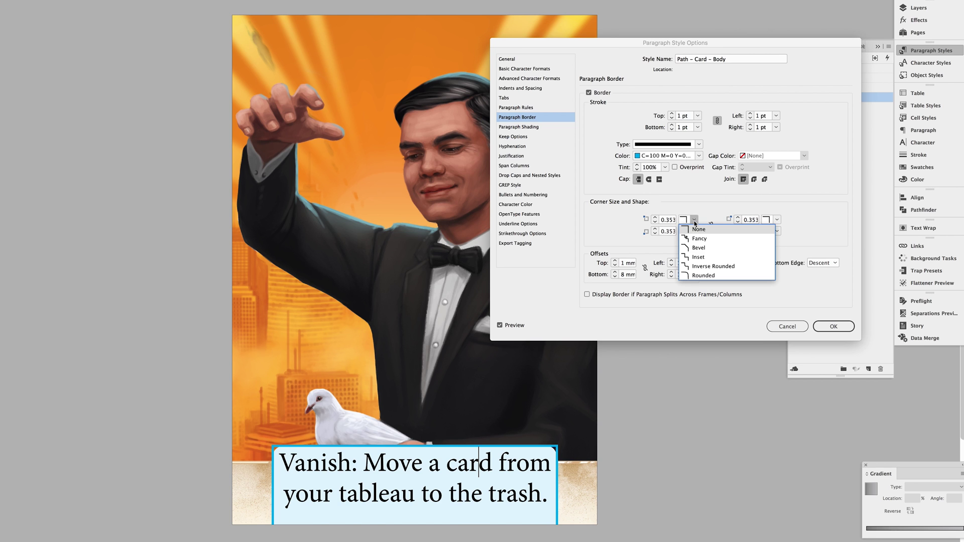
left_click(697, 276)
left_click(776, 219)
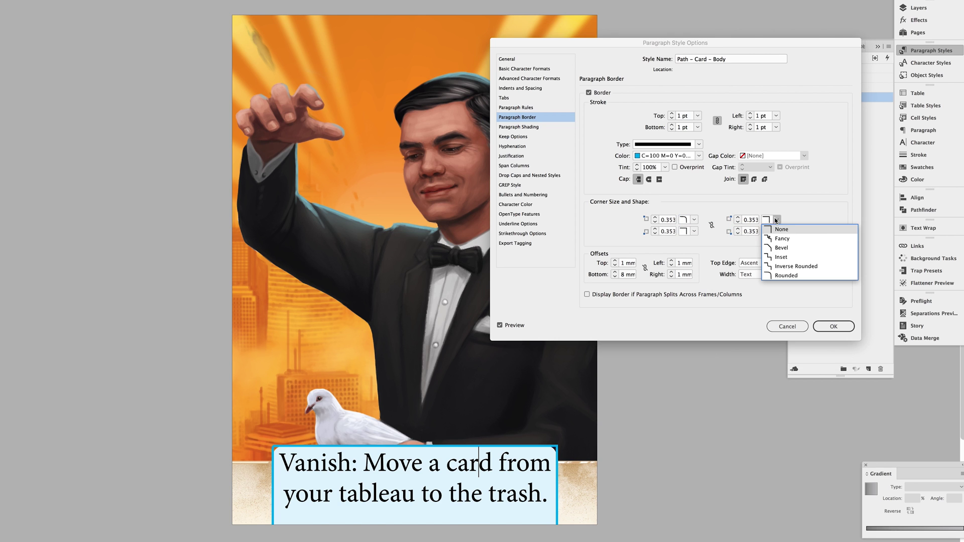
left_click(782, 275)
double_click(669, 220)
type("1 mm")
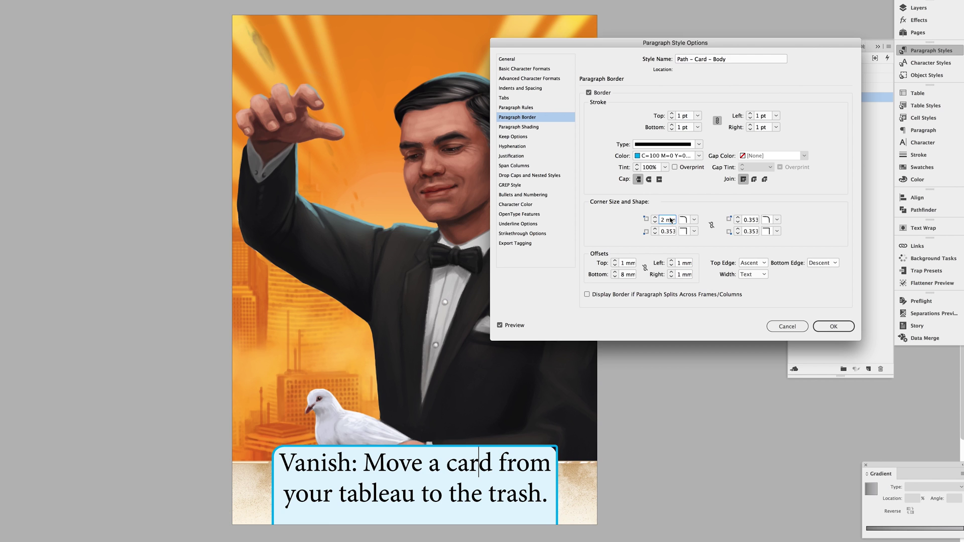
double_click(752, 220)
type("2 mm")
key("Return")
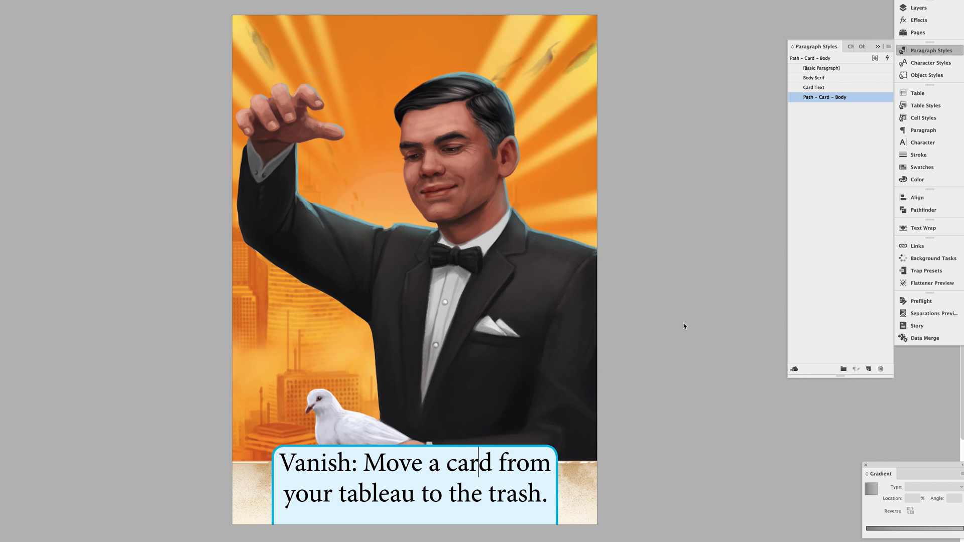
- Zoom in on the card's text box and review its inset and vertical justification in Text Frame Options
key("ctrl+equal")
key("ctrl+equal")
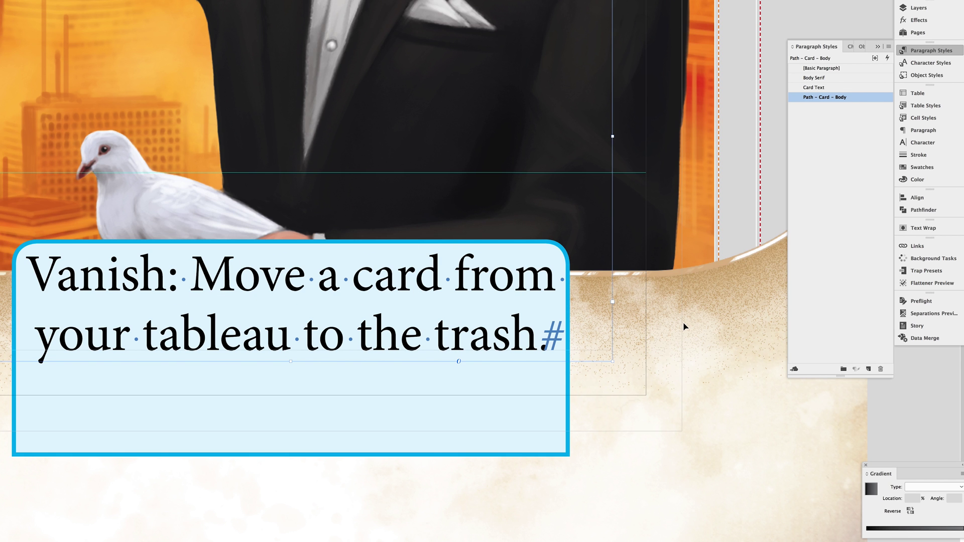
key("w")
key("w")
key("w")
key("w")
key("super+b")
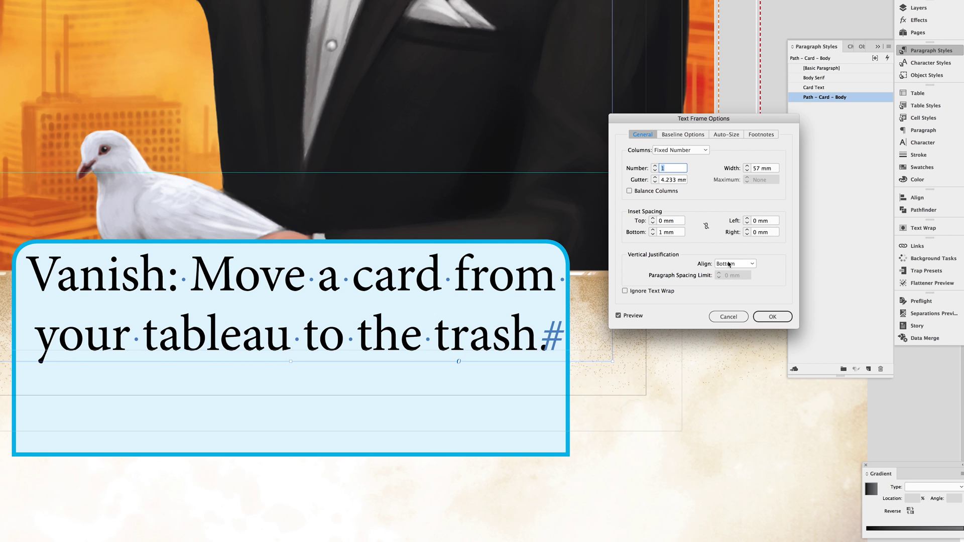
key("Return")
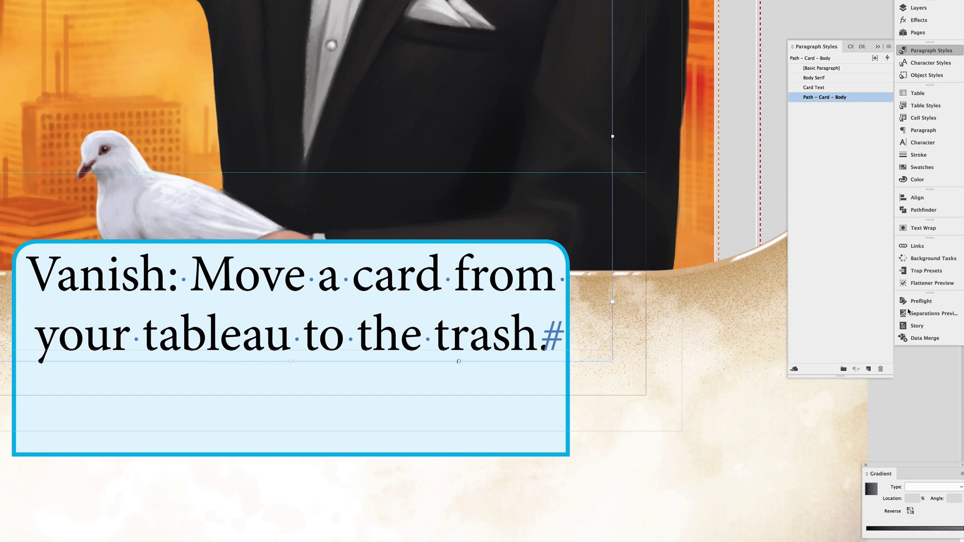
- Preview data-merge records 30, 20 and 40 to see how the text box adapts to each card's text
left_click(924, 338)
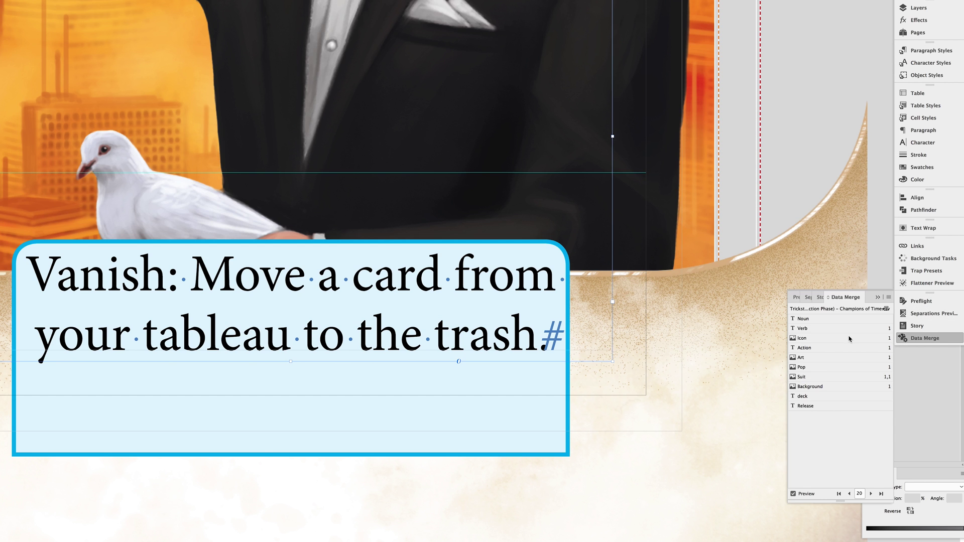
left_click(860, 494)
type("30")
key("Return")
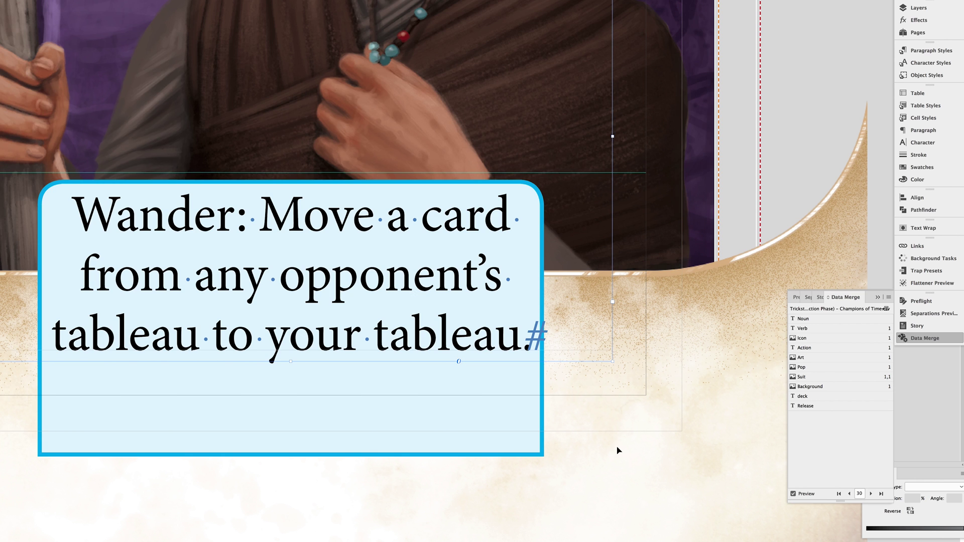
key("ctrl+0")
left_click(859, 494)
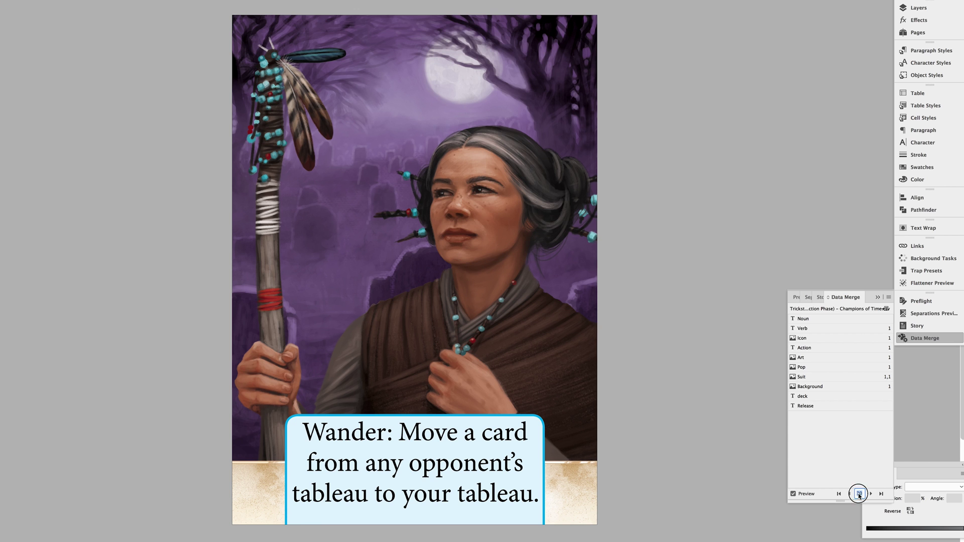
type("20")
key("Return")
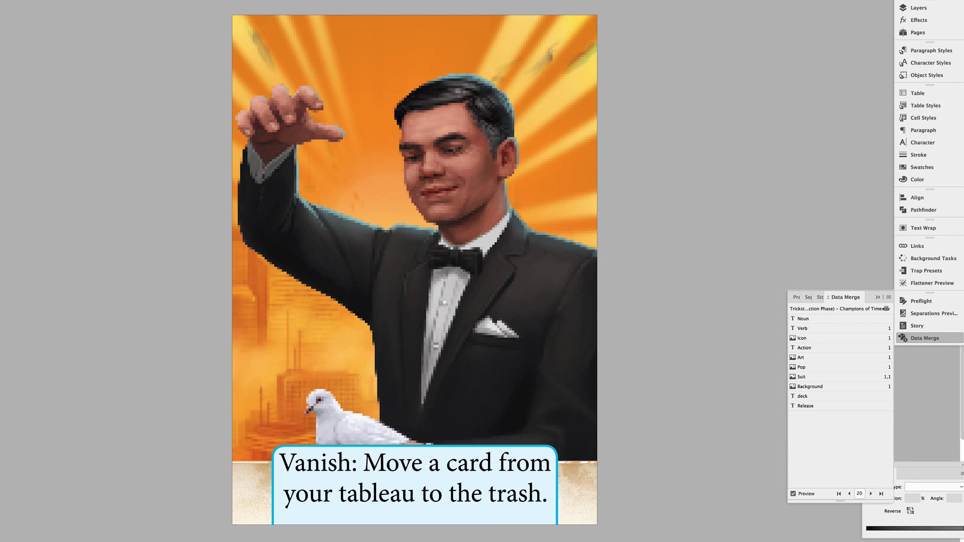
type("40")
key("Return")
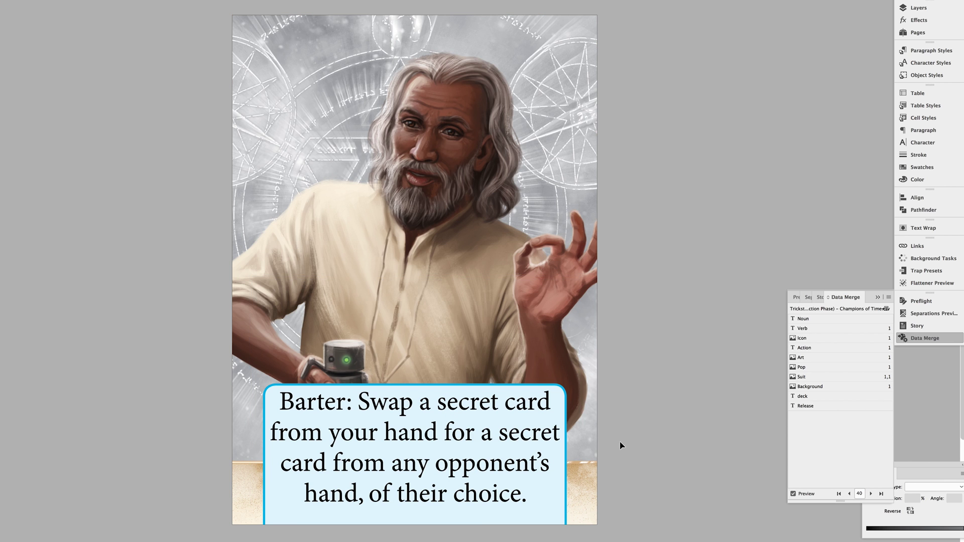
key("w")
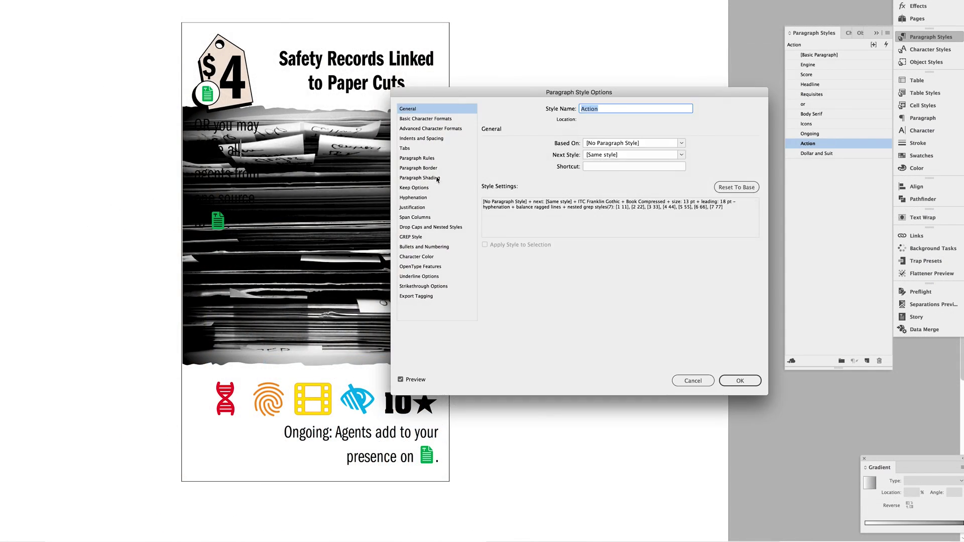
- Shade the Action paragraph style in [Paper] with unlinked offsets of 4 mm top, 1 mm bottom, 3.25 mm left and 1 mm right
left_click(417, 180)
left_click(488, 146)
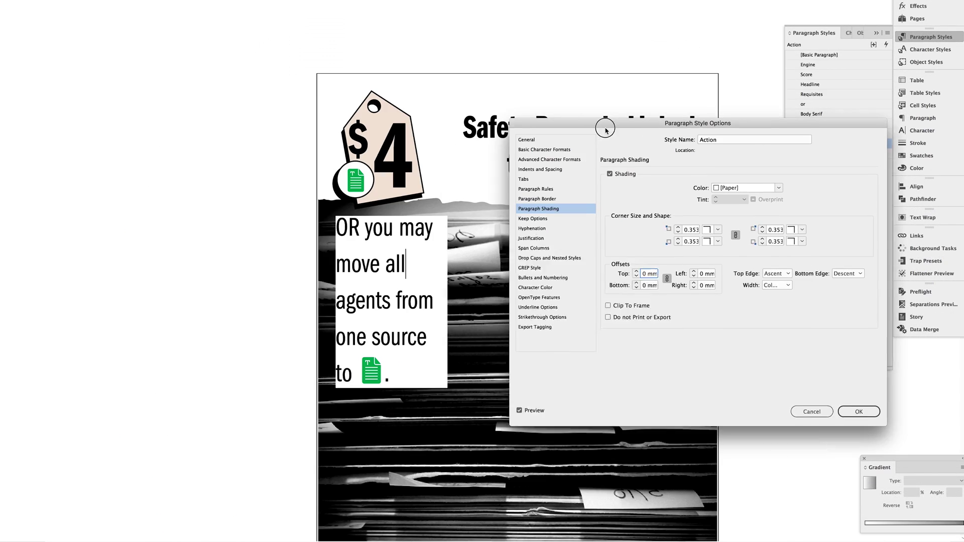
left_click(660, 284)
left_click(699, 279)
key("Up")
key("Up")
key("Up")
key("Up")
key("Up")
key("Up")
key("Up")
key("Up")
key("Up")
left_click(698, 291)
left_click(643, 280)
key("Up")
key("Up")
key("Up")
key("Up")
key("Up")
key("Up")
key("Up")
key("Up")
key("Up")
key("Up")
key("Up")
key("Up")
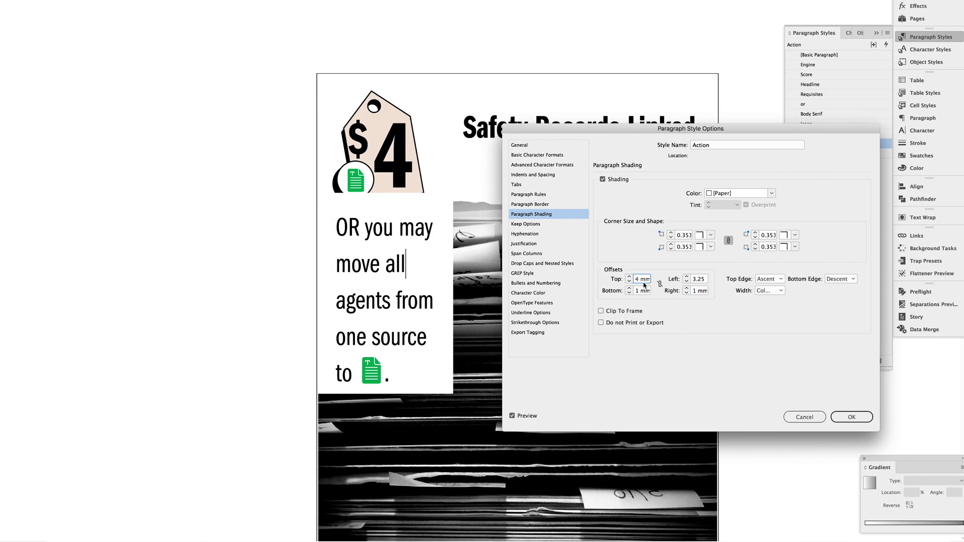
- Unlink the Action shading's corners and give its two right corners a Rounded shape
left_click(728, 240)
left_click(794, 234)
left_click(804, 291)
left_click(794, 247)
left_click(768, 235)
- Add a 0.25 pt black border to the Action style with offsets of 4 mm top, 1 mm bottom, 3 mm left and 1 mm right
left_click(530, 204)
left_click(602, 180)
left_click(660, 357)
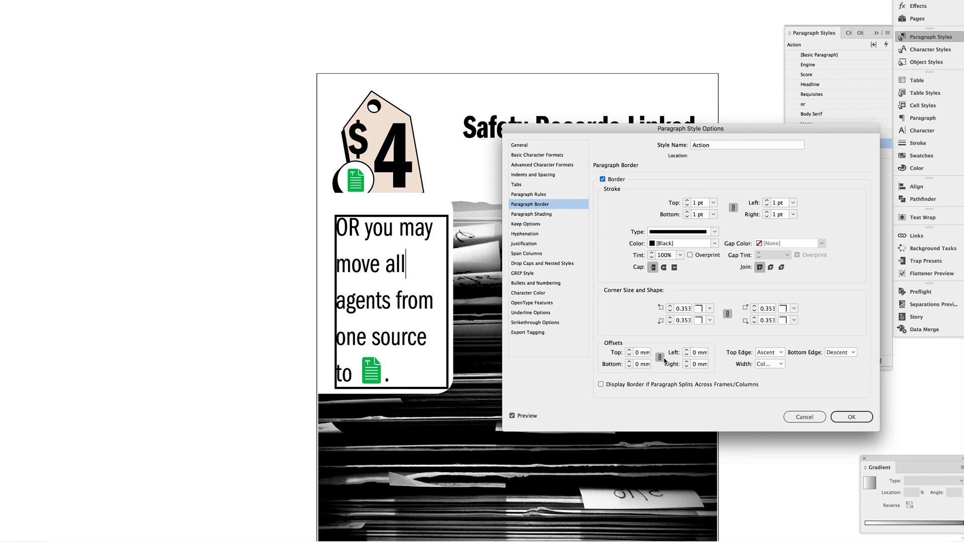
left_click(641, 353)
left_click(640, 365)
left_click(698, 353)
left_click(698, 364)
left_click(793, 202)
left_click(714, 232)
left_click(713, 202)
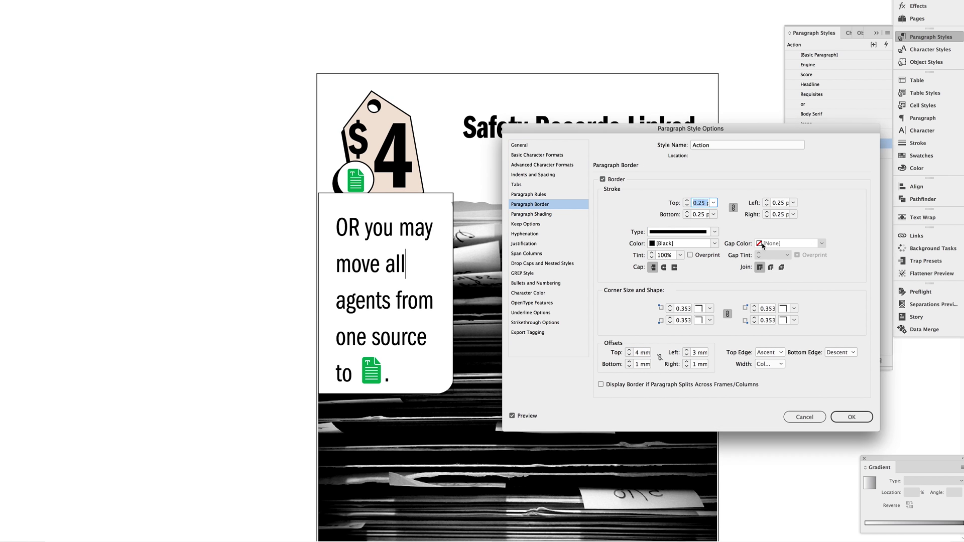
- Round the Action border's two right corners at 3 mm, set its left offset to 3.5 mm and apply the style changes
left_click(728, 314)
left_click(793, 309)
left_click(794, 320)
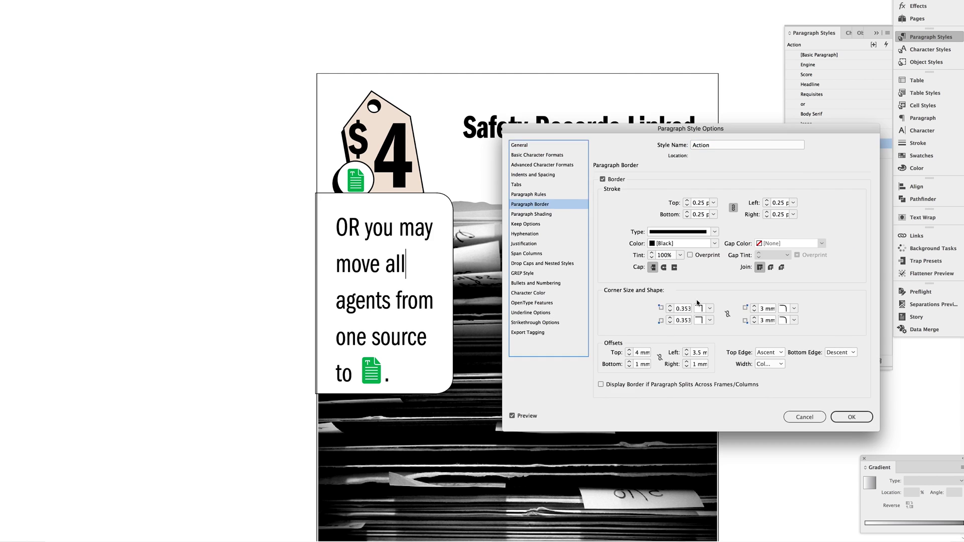
key("Return")
- Select the price tag with its dollar amount and suit icon, and bring it to the front of the Action box
key("Escape")
left_click(326, 234)
left_click(343, 234)
left_click_drag(287, 95, 361, 166)
key("super+shift+]")
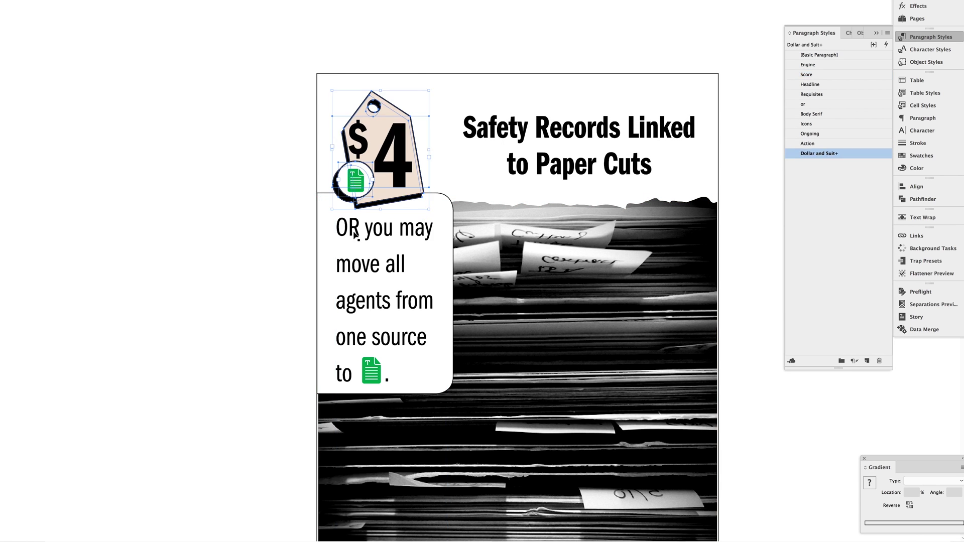
- Page through the data-merge records to check the Action box on other cards
key("super+0")
left_click(426, 271)
key("super+=")
key("super+=")
key("super+=")
left_click(724, 281)
left_click(924, 330)
left_click(869, 488)
left_click(869, 488)
left_click(848, 488)
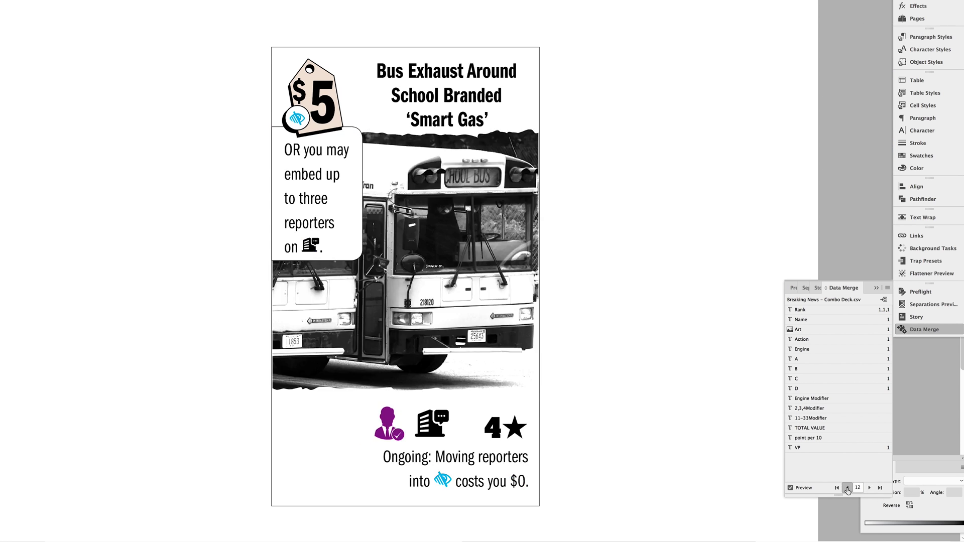
left_click(847, 488)
- Turn on paragraph shading in [Black] for the Icons paragraph style used on the card's icon row
left_click(511, 454)
key("super+=")
left_click(930, 37)
double_click(807, 124)
left_click_drag(610, 130, 697, 59)
key("super+=")
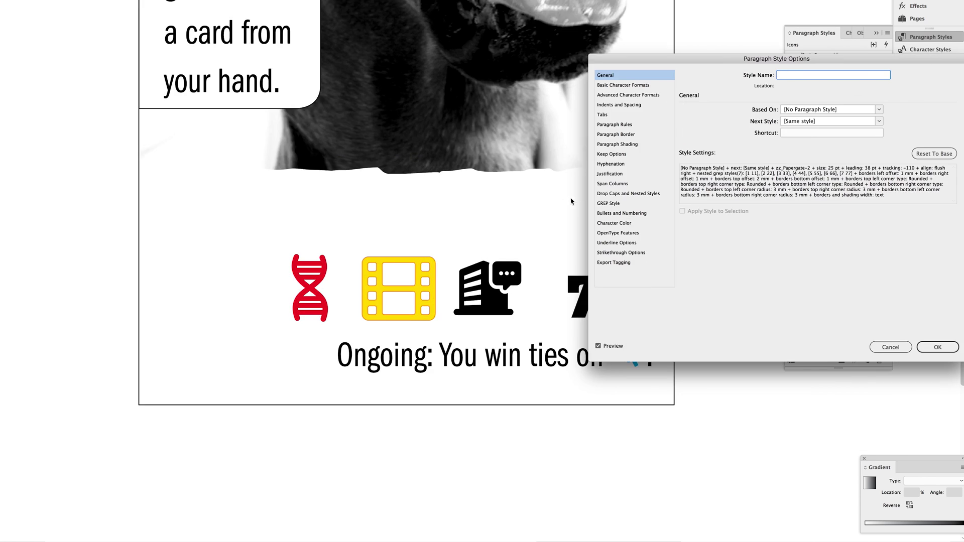
key("Escape")
left_click_drag(571, 201, 333, 182)
double_click(807, 123)
left_click(476, 195)
left_click(548, 160)
left_click(701, 174)
left_click(675, 212)
- Unlink the Icons shading's offsets and set the right offset to 3 mm
left_click(605, 264)
left_click(641, 271)
key("Up")
key("Up")
key("Up")
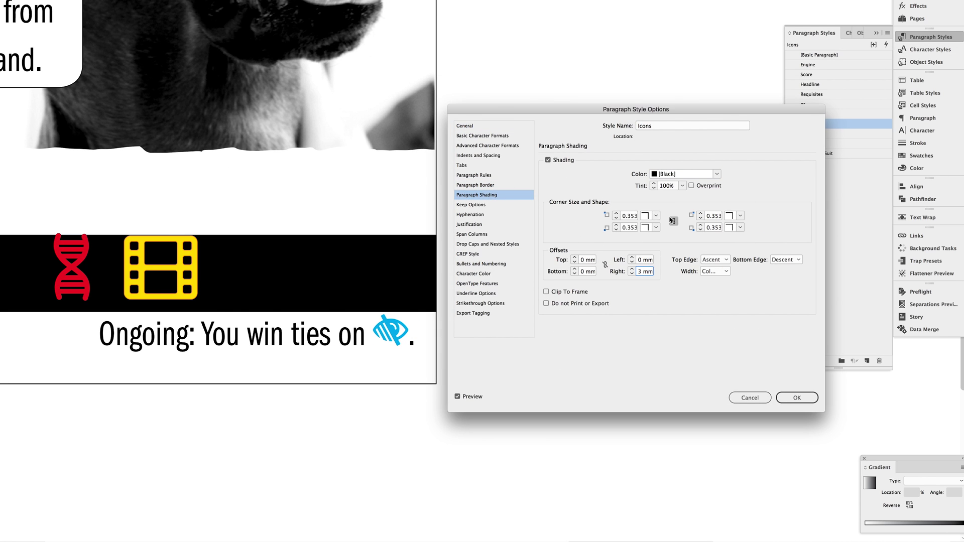
- Round only the Icons shading's top-left corner and reduce its left offset until the shading covers just the star score
left_click(673, 221)
key("Up")
key("Up")
key("Up")
left_click(640, 260)
key("Up")
key("shift+Down")
key("shift+Down")
key("shift+Down")
key("shift+Down")
key("shift+Down")
key("shift+Down")
key("shift+Up")
- Set the Icons style's character color to white and apply the style changes
left_click(490, 136)
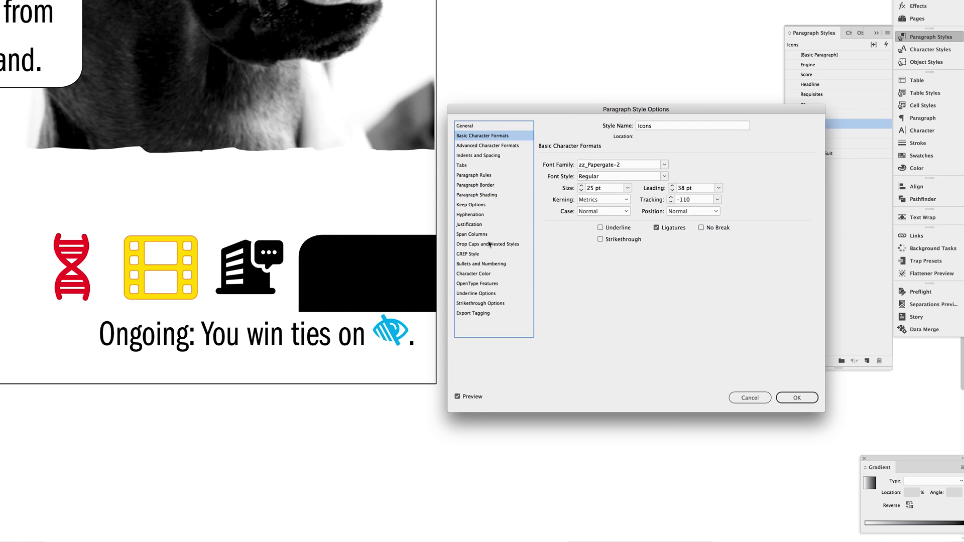
left_click(474, 273)
left_click(603, 185)
left_click(476, 194)
key("Return")
- Add a 0.5 pt black border to the Ongoing paragraph style with 1.15 mm offsets on all sides
double_click(823, 133)
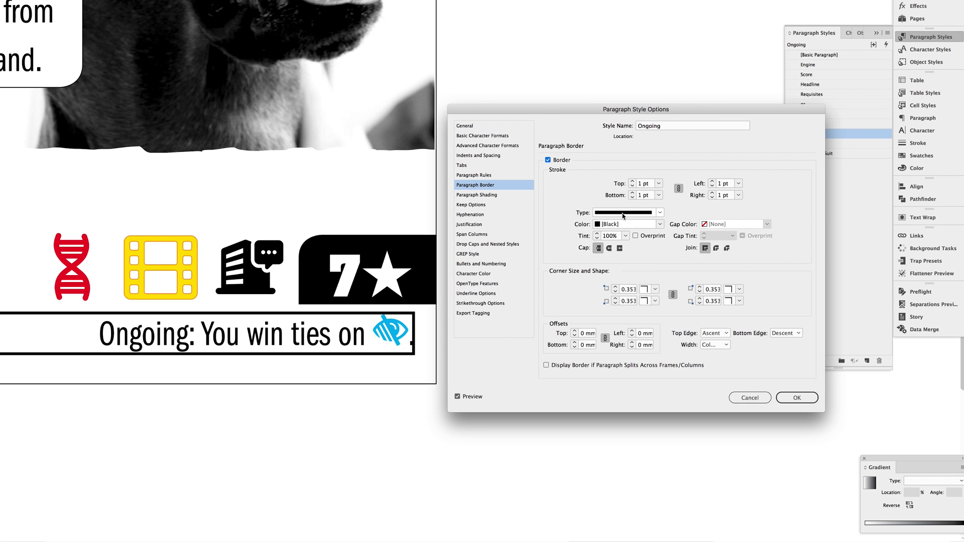
left_click(585, 334)
key("Up")
key("Up")
type("1.15")
- Unlink the Ongoing border's offsets, set left to 1 mm and right to 2.9 mm, and reduce the stroke weight to 0.25 pt
left_click(605, 338)
key("Tab")
key("Tab")
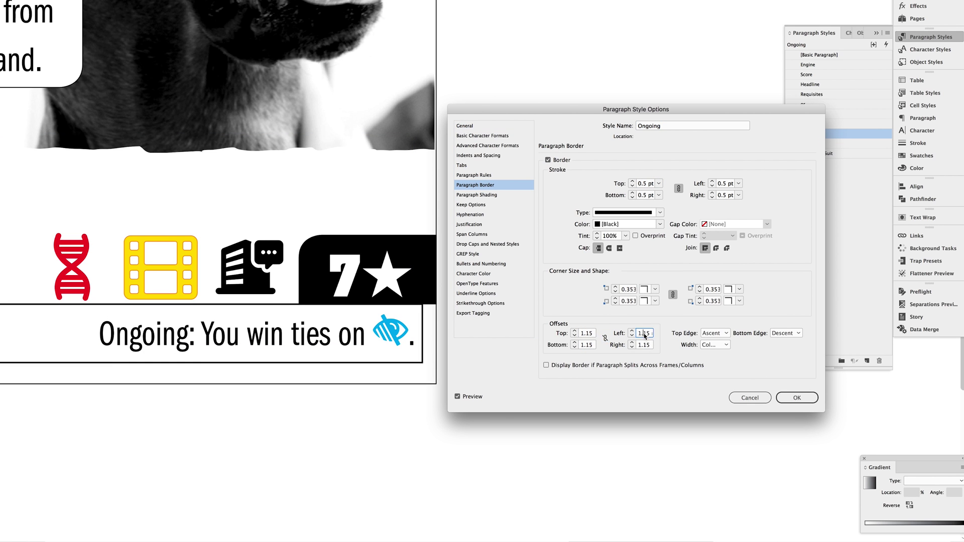
key("Down")
key("Tab")
key("Up")
key("Up")
left_click(644, 183)
key("Down")
double_click(645, 345)
type("2.9")
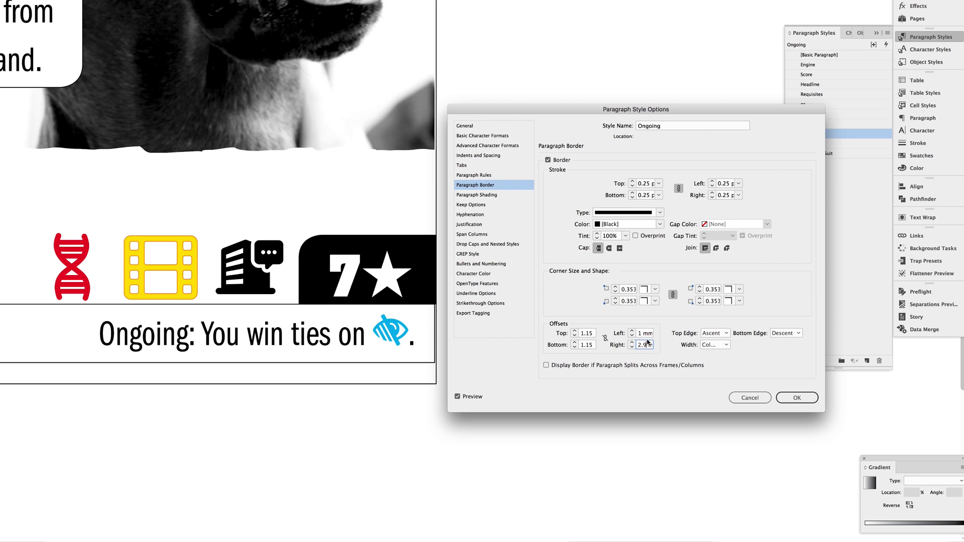
- Set the Ongoing border's bottom offset to 3.9 mm and its width to Text
key("shift+Tab")
key("shift+Tab")
key("Up")
key("Up")
type("3.9")
left_click(715, 345)
left_click(710, 354)
- Unlink the Ongoing border's corners, give the top-left corner a Rounded shape and enlarge its size
left_click(672, 295)
left_click(655, 289)
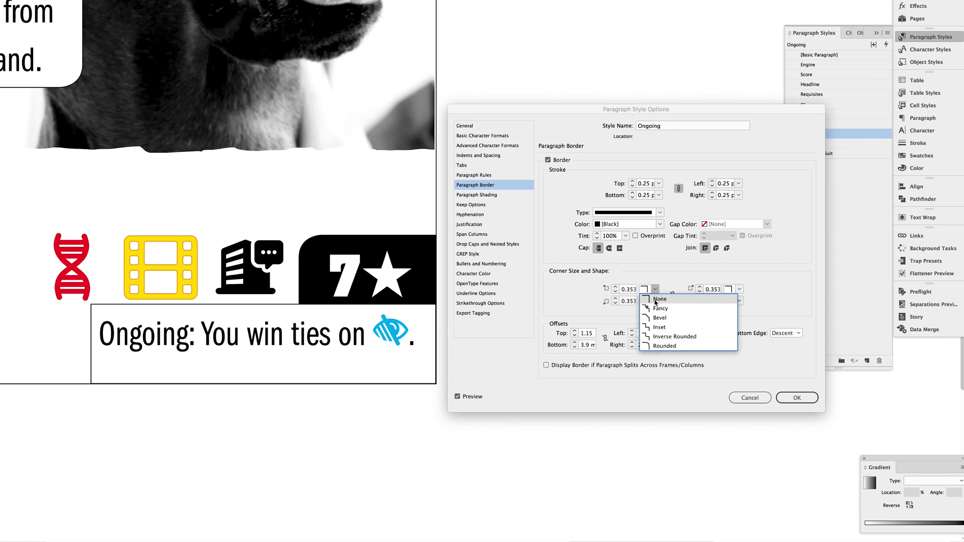
left_click(670, 345)
left_click(629, 290)
key("Up")
key("Up")
key("Up")
left_click(660, 225)
- Turn on shading for the Ongoing style with the yellow C=0 M=10 Y=100 swatch at a 10% tint
left_click(476, 195)
left_click(547, 160)
left_click(685, 174)
left_click(683, 240)
double_click(661, 186)
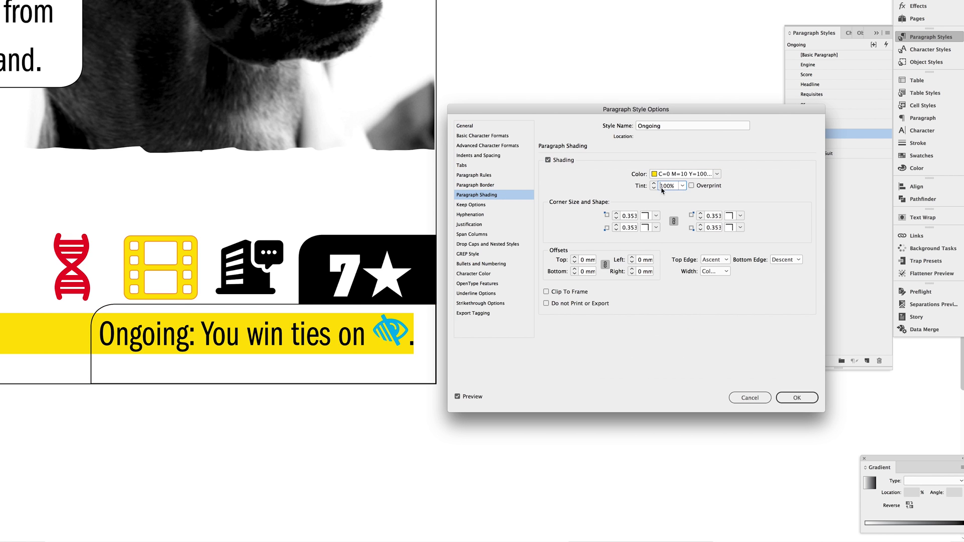
type("10")
- Set the Ongoing shading's offsets to 1 mm on all sides, unlink them and set its width to Text
left_click(631, 216)
left_click(591, 259)
key("Up")
left_click(605, 265)
left_click(715, 271)
left_click(712, 289)
- Raise the Ongoing shading's tint to 40%
left_click(665, 186)
key("shift+Up")
key("shift+Up")
key("shift+Up")
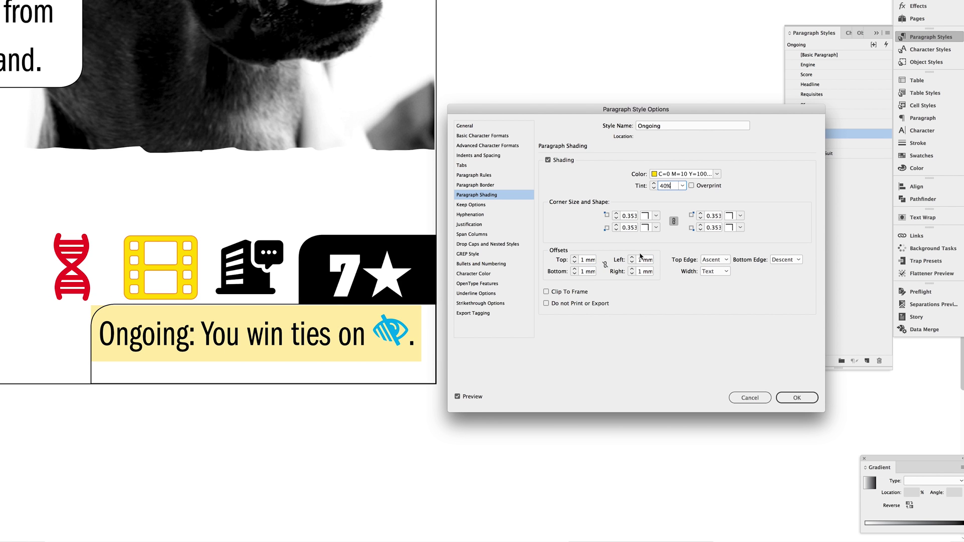
- Set the Ongoing shading's offsets to 1.2 mm top and 3.9 mm bottom, and extend the right offset to the card's edge
double_click(644, 271)
key("Down")
double_click(583, 272)
type("3.9")
double_click(583, 262)
type("1.2")
- Unlink the Ongoing shading's corners and give its top-left corner a Rounded shape
left_click(674, 221)
left_click(656, 215)
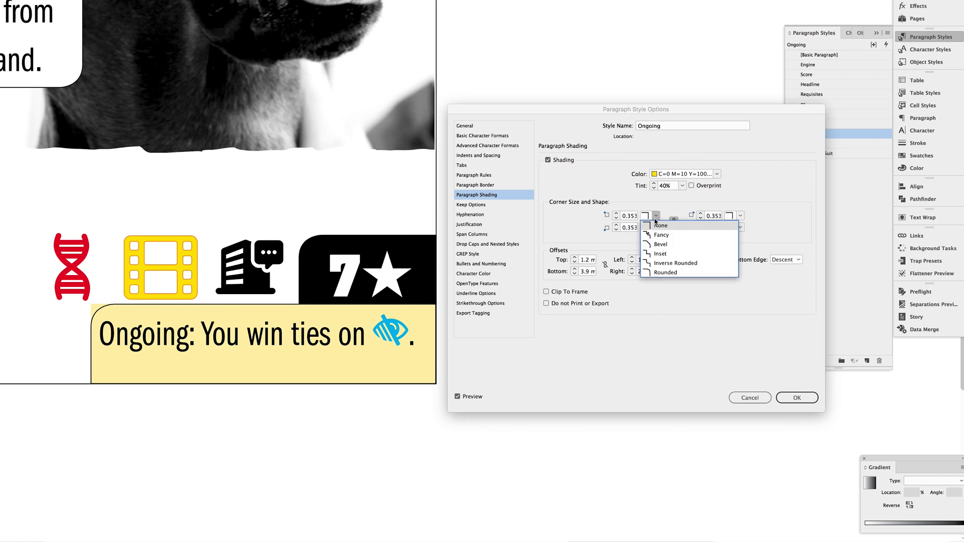
left_click(665, 273)
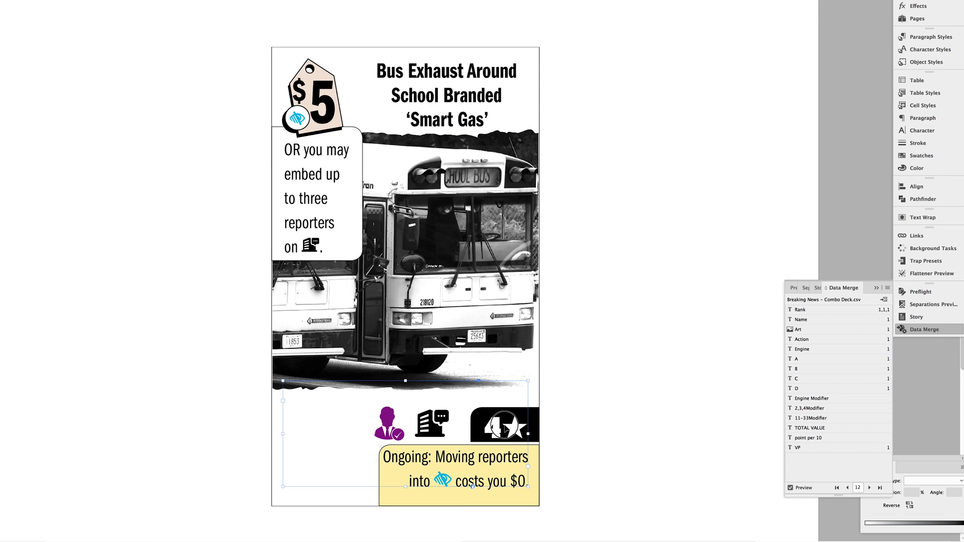